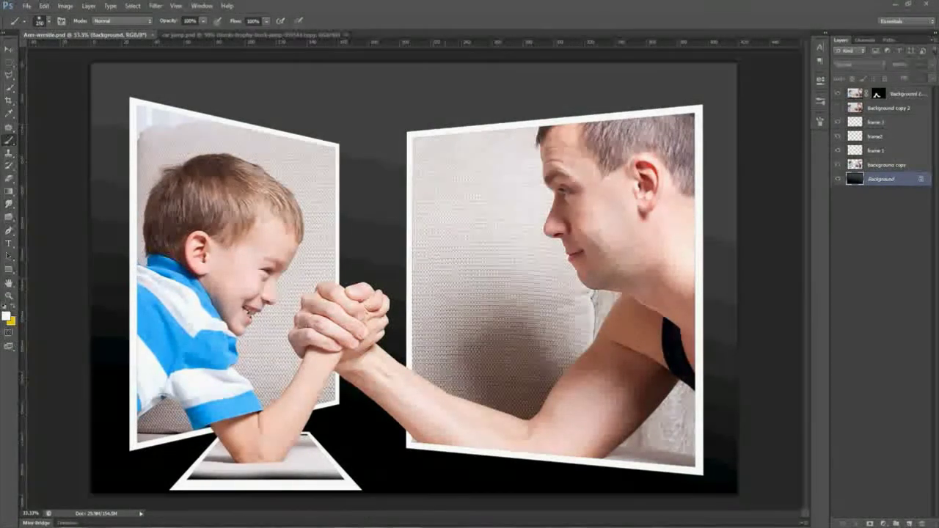
{"action": "left_click", "coordinate": [202, 35]}
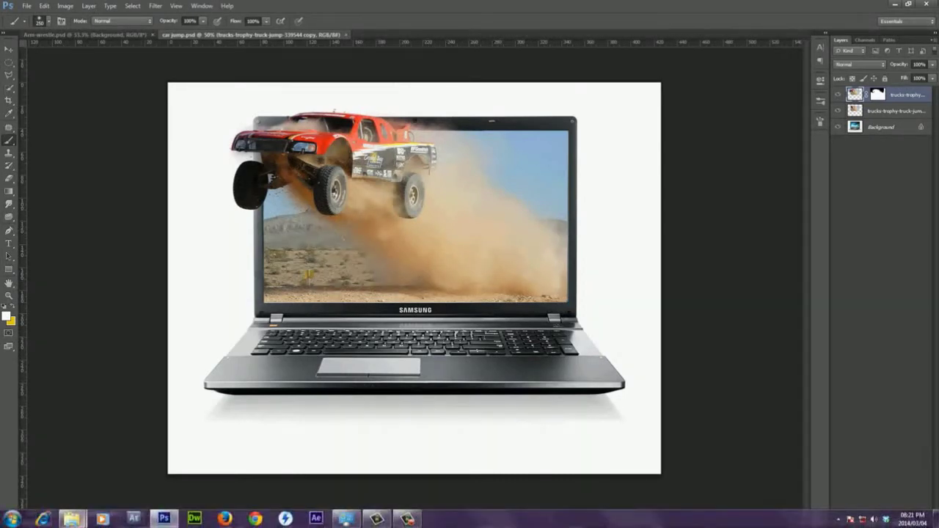
{"action": "mouse_move", "coordinate": [71, 519]}
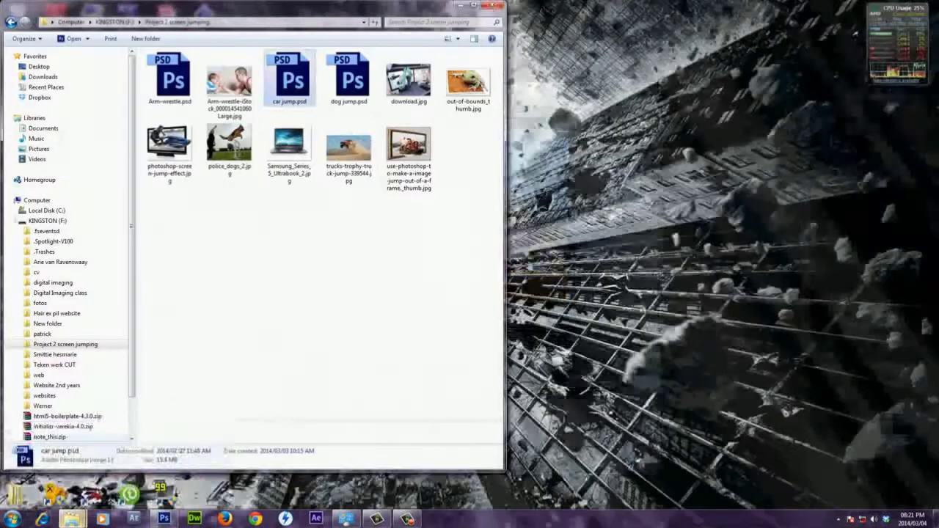
{"action": "left_click", "coordinate": [62, 466]}
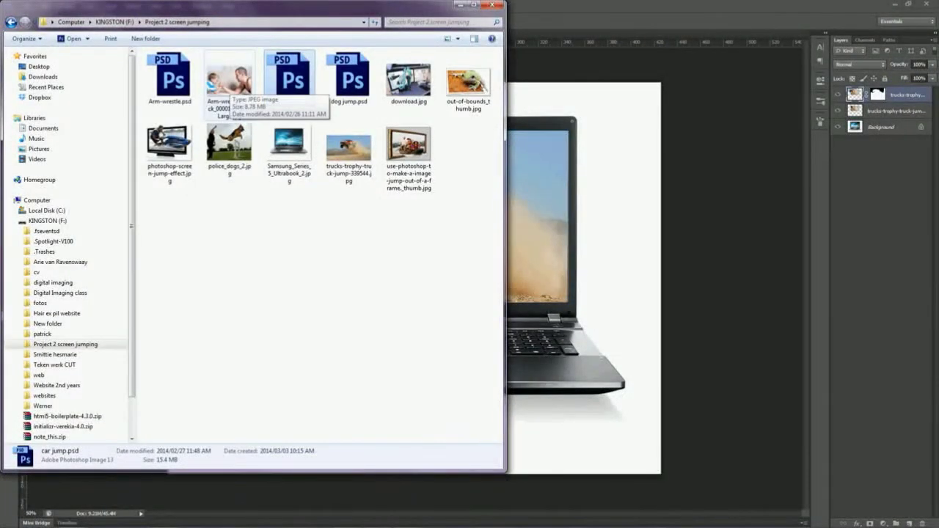
{"action": "left_click_drag", "start_coordinate": [230, 84], "coordinate": [569, 41]}
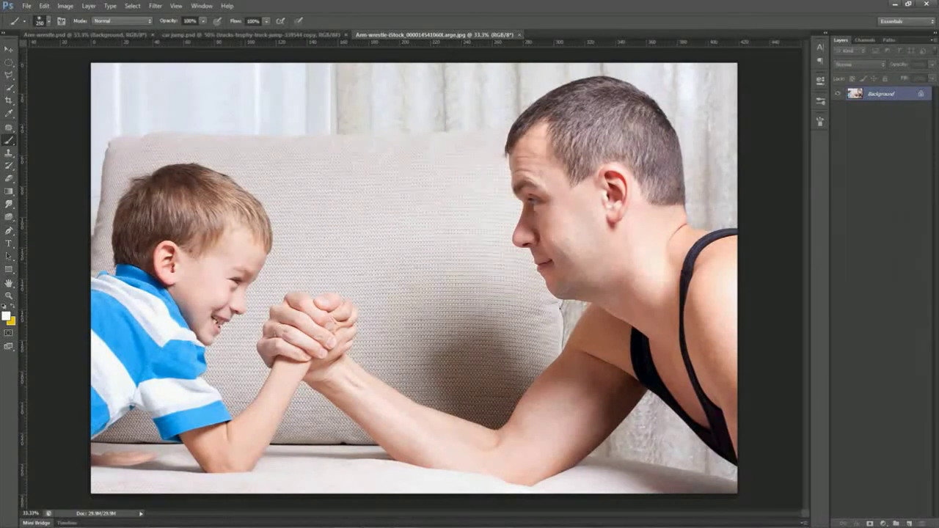
Step: Duplicate the Background layer twice, keeping the default names Background copy and Background copy 2
{"action": "right_click", "coordinate": [855, 93]}
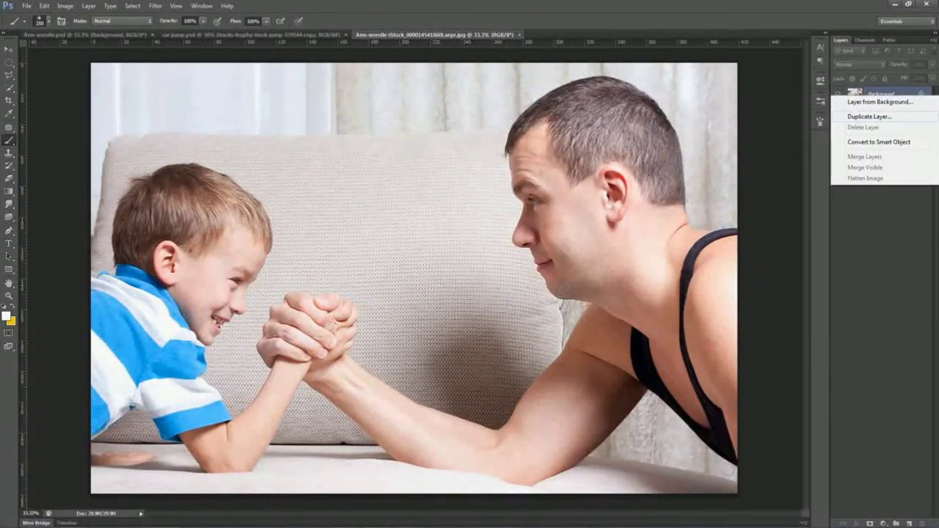
{"action": "left_click", "coordinate": [869, 116]}
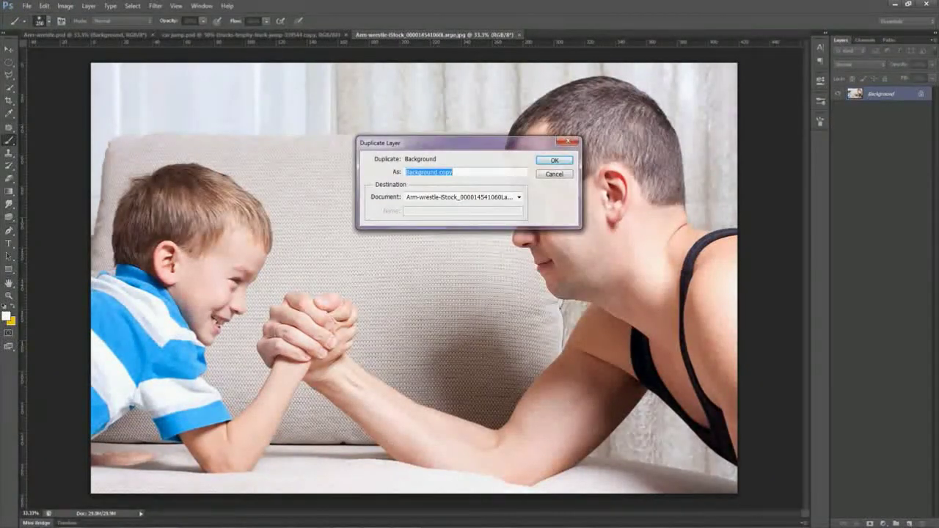
{"action": "key", "text": "Return"}
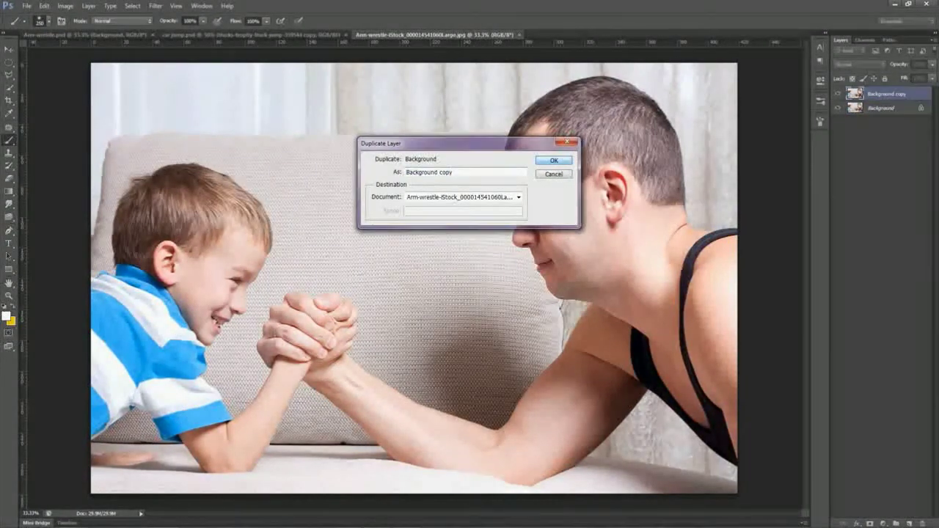
{"action": "right_click", "coordinate": [855, 93]}
{"action": "left_click", "coordinate": [861, 129]}
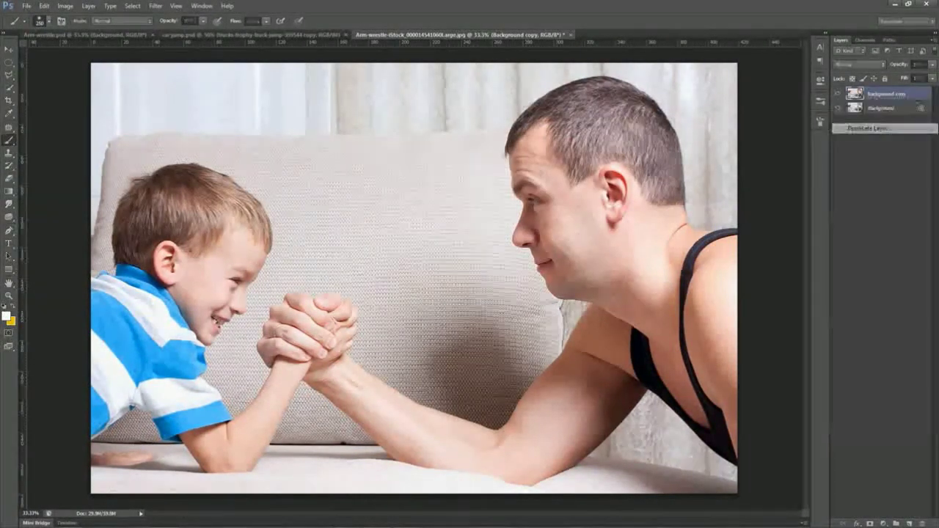
{"action": "key", "text": "Return"}
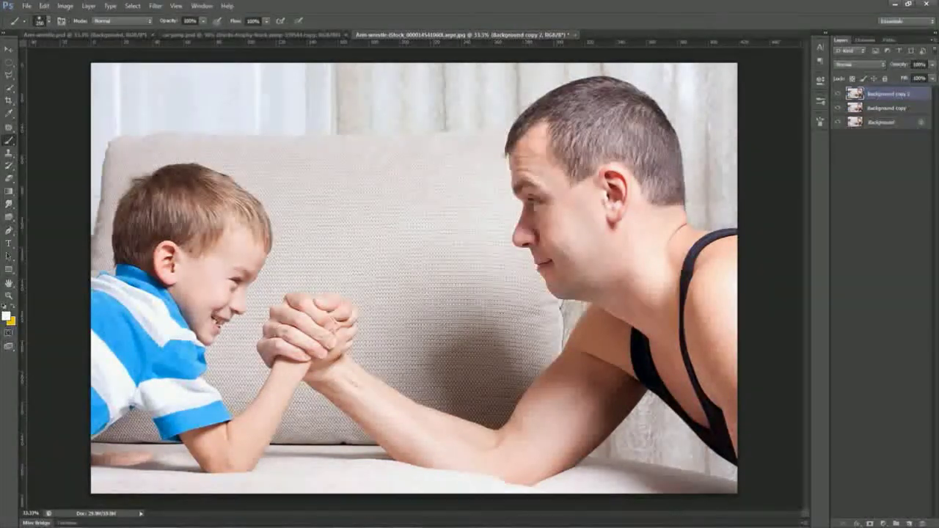
Step: Select the original Background layer and open the Fill settings for it
{"action": "left_click", "coordinate": [884, 122]}
{"action": "left_click", "coordinate": [44, 6]}
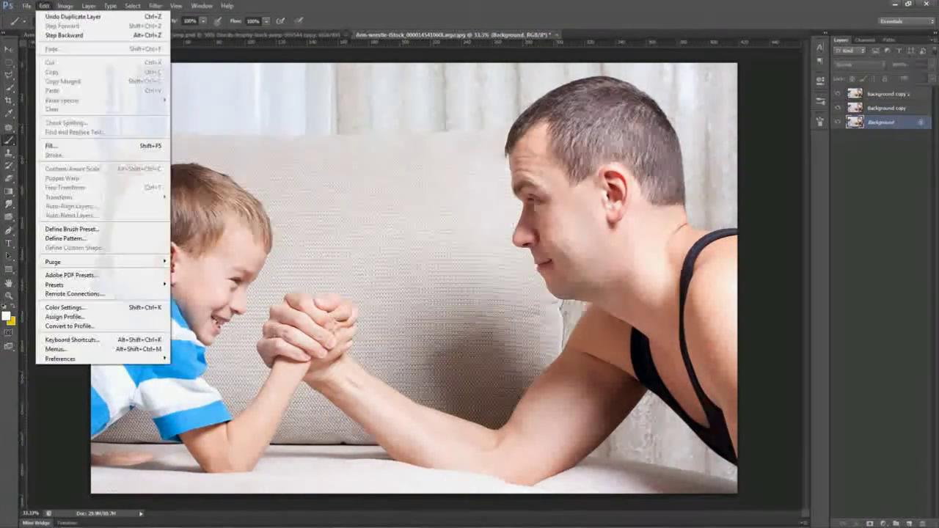
{"action": "left_click", "coordinate": [74, 146]}
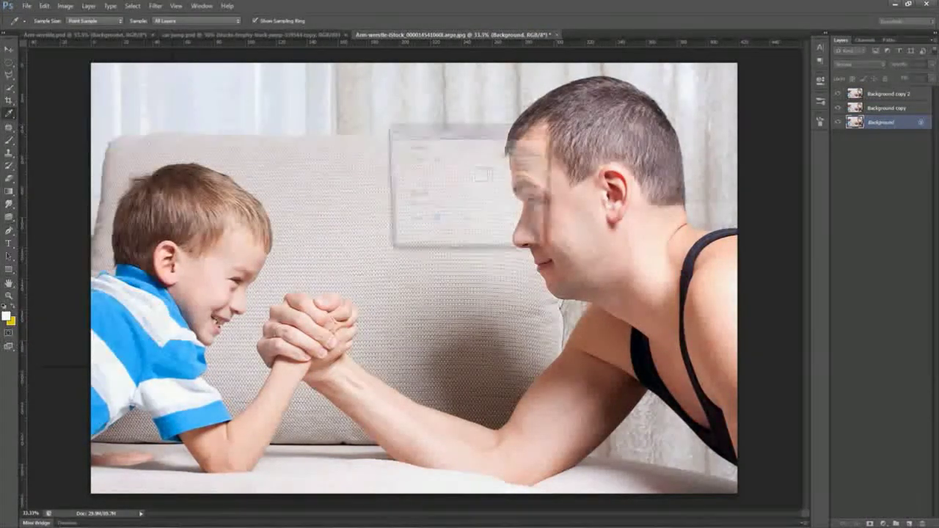
{"action": "left_click", "coordinate": [490, 159]}
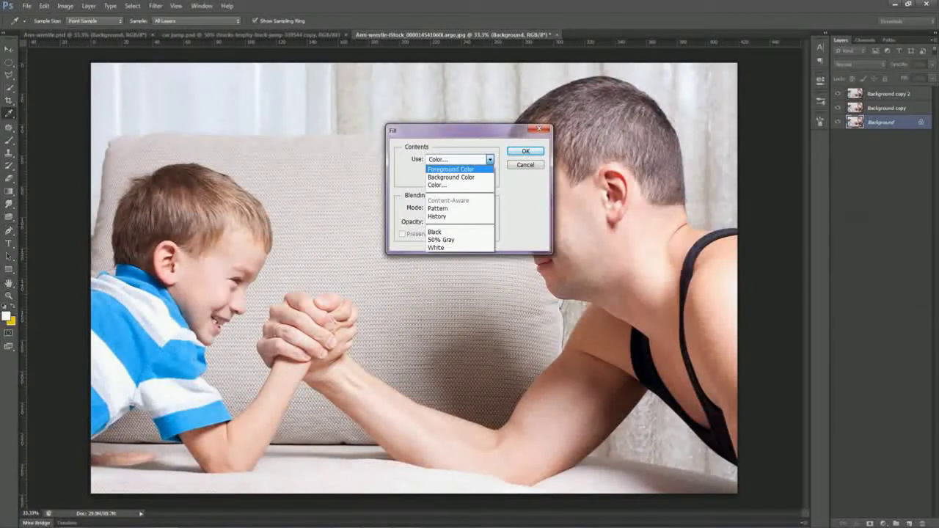
{"action": "key", "text": "Down"}
{"action": "key", "text": "Down"}
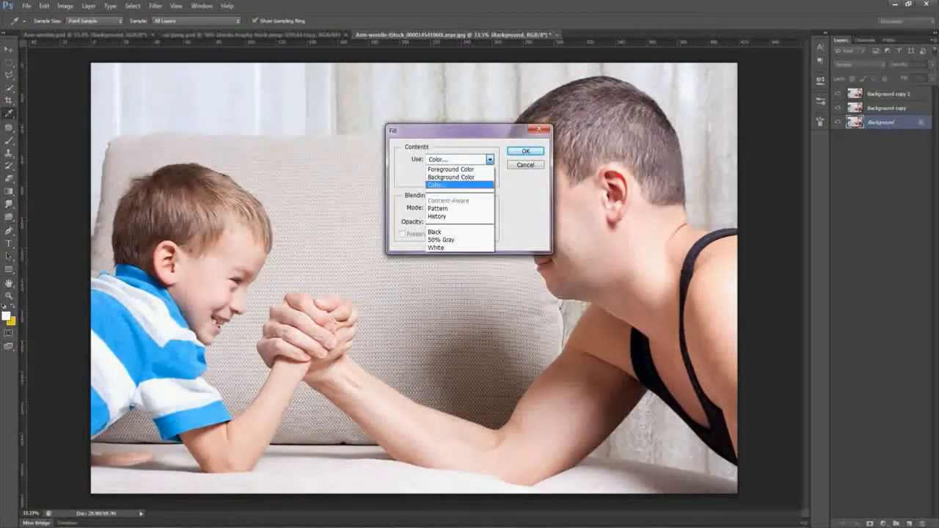
{"action": "key", "text": "Return"}
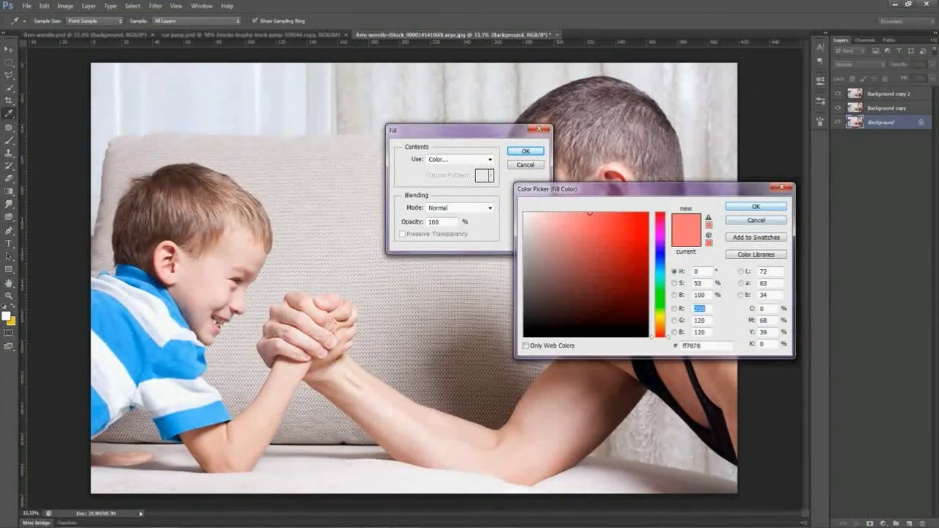
{"action": "key", "text": "Return"}
Step: Fill the original Background layer with Black
{"action": "left_click", "coordinate": [489, 159]}
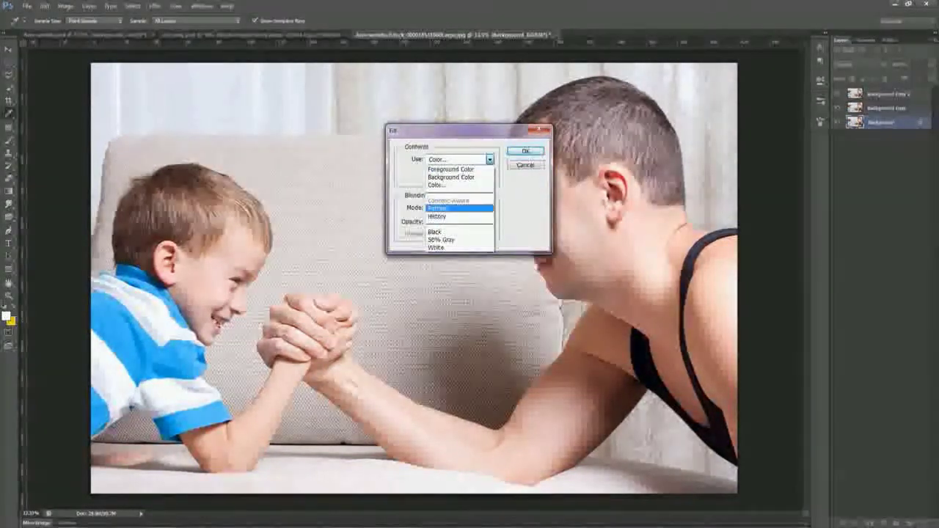
{"action": "key", "text": "Down"}
{"action": "key", "text": "Down"}
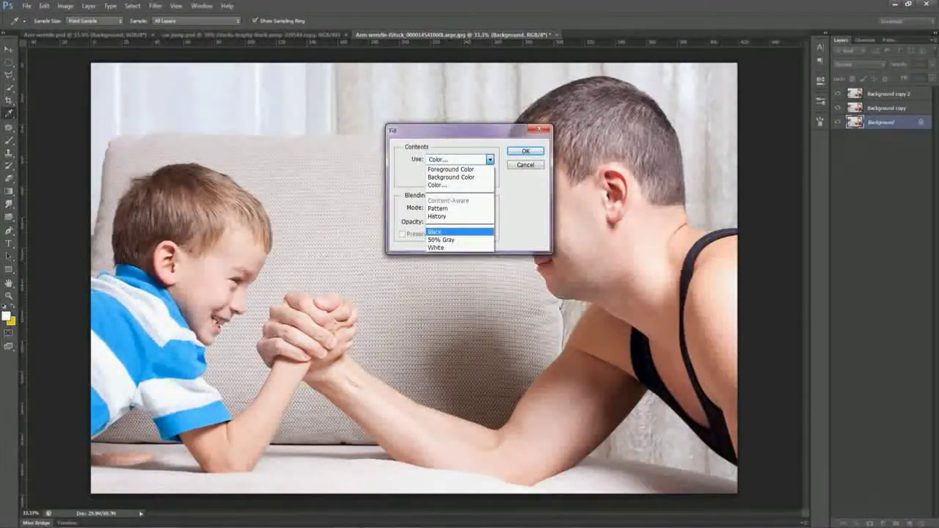
{"action": "key", "text": "Down"}
{"action": "key", "text": "Up"}
{"action": "key", "text": "Up"}
{"action": "key", "text": "Return"}
{"action": "key", "text": "Return"}
{"action": "key", "text": "b"}
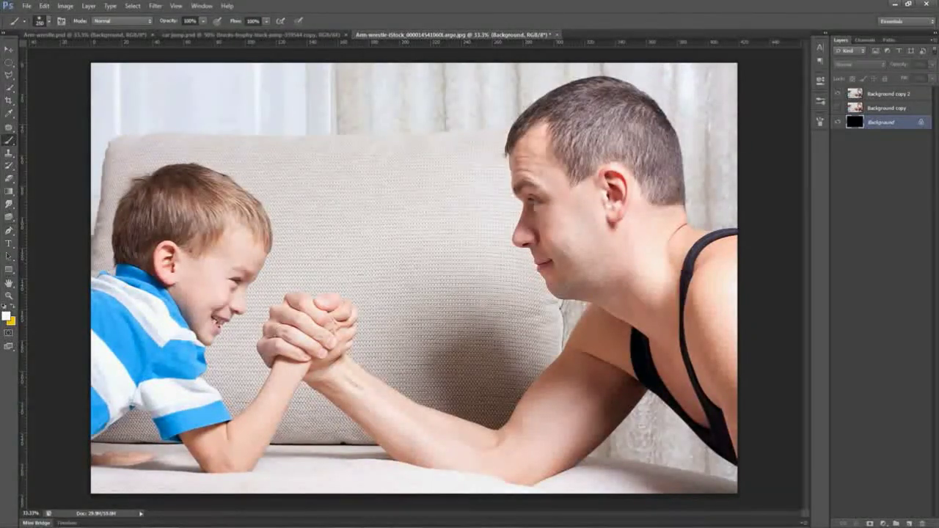
Step: Hide the Background copy 2 layer and add a new empty layer directly above Background copy
{"action": "left_click", "coordinate": [838, 121], "text": "alt"}
{"action": "left_click", "coordinate": [838, 108]}
{"action": "left_click", "coordinate": [910, 523]}
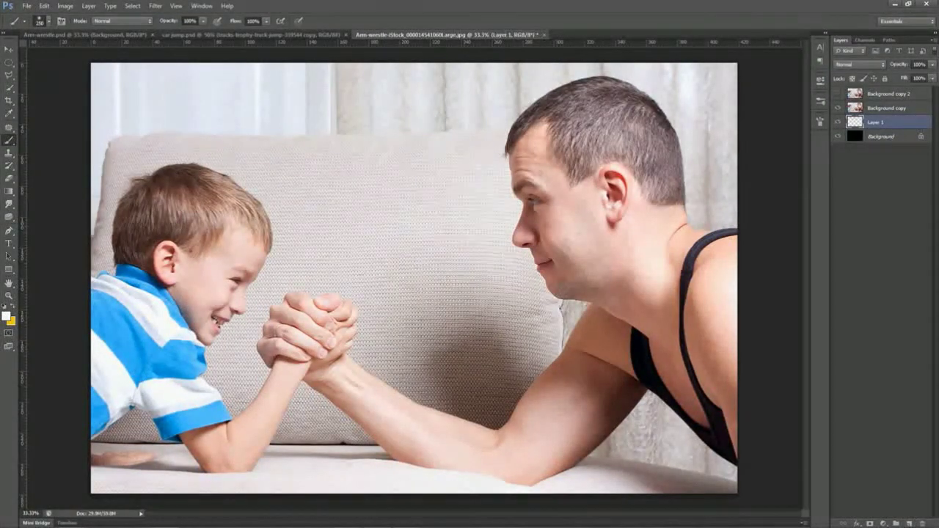
{"action": "key", "text": "ctrl+bracketright"}
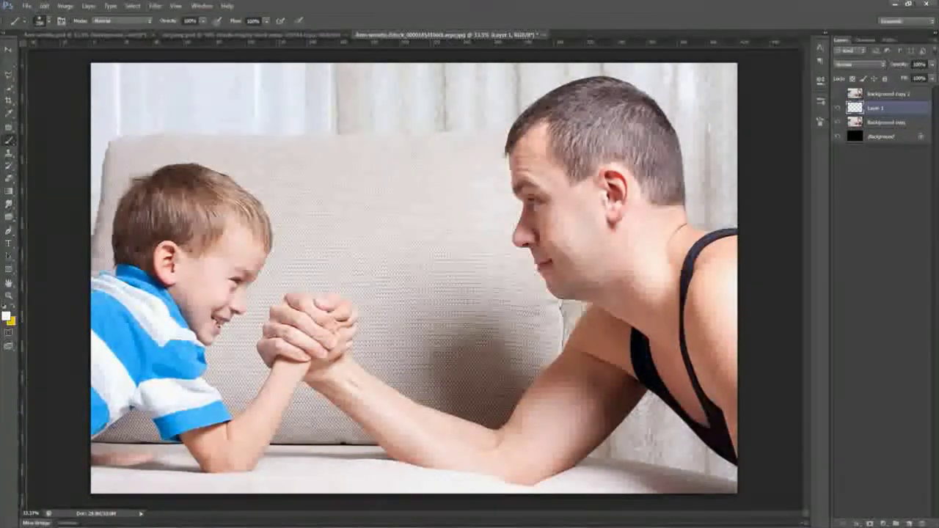
Step: Rename the new empty layer as Frame1
{"action": "double_click", "coordinate": [875, 107]}
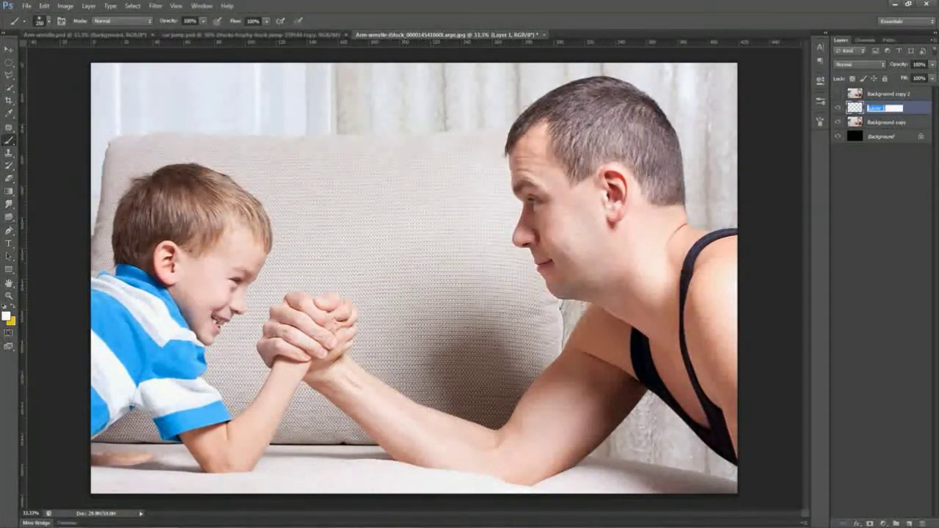
{"action": "type", "text": "Fra"}
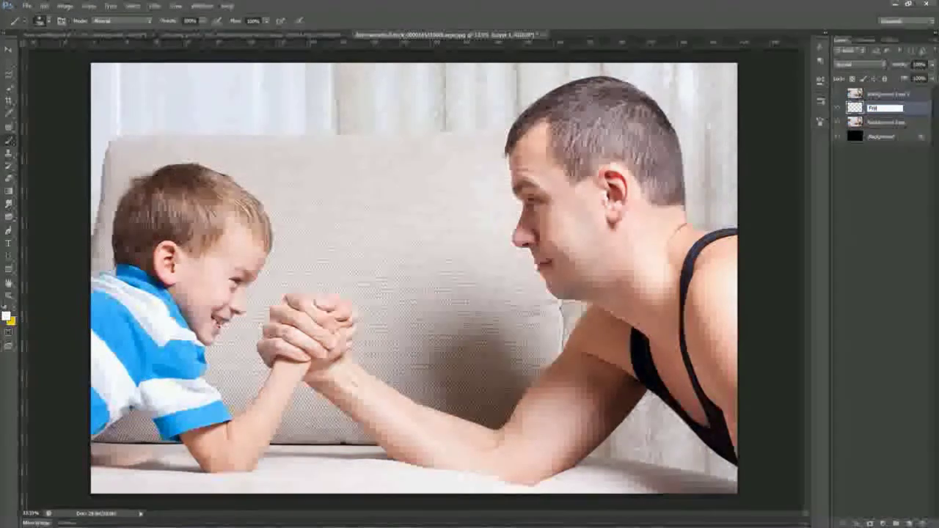
{"action": "type", "text": "me1"}
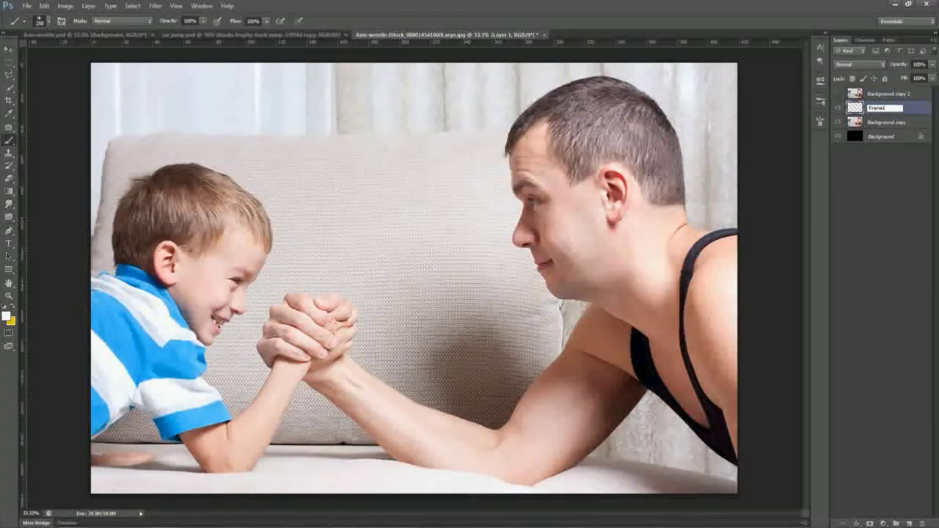
{"action": "key", "text": "Return"}
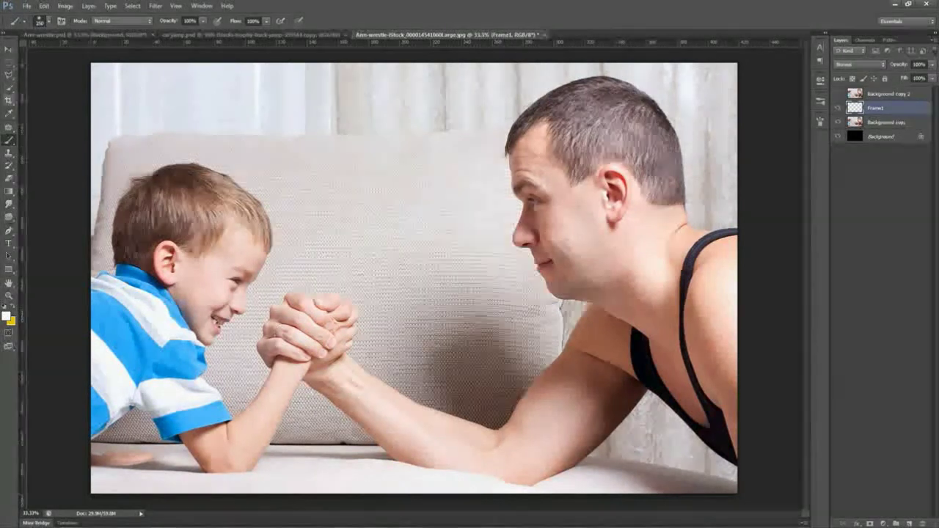
Step: Select a tall rectangular area around the boy with the Rectangular Marquee, its inner edge crossing the clasped hands
{"action": "left_click_drag", "start_coordinate": [9, 61], "coordinate": [44, 62]}
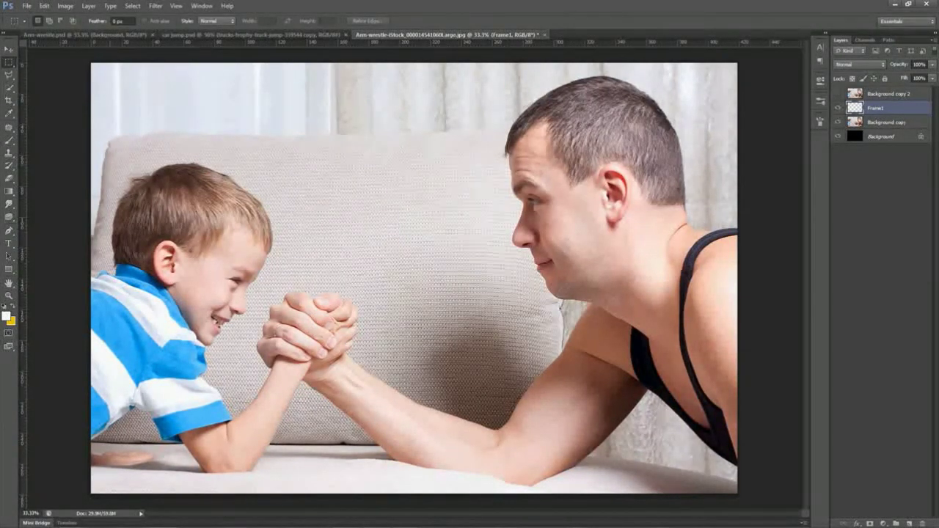
{"action": "left_click_drag", "start_coordinate": [108, 161], "coordinate": [290, 463]}
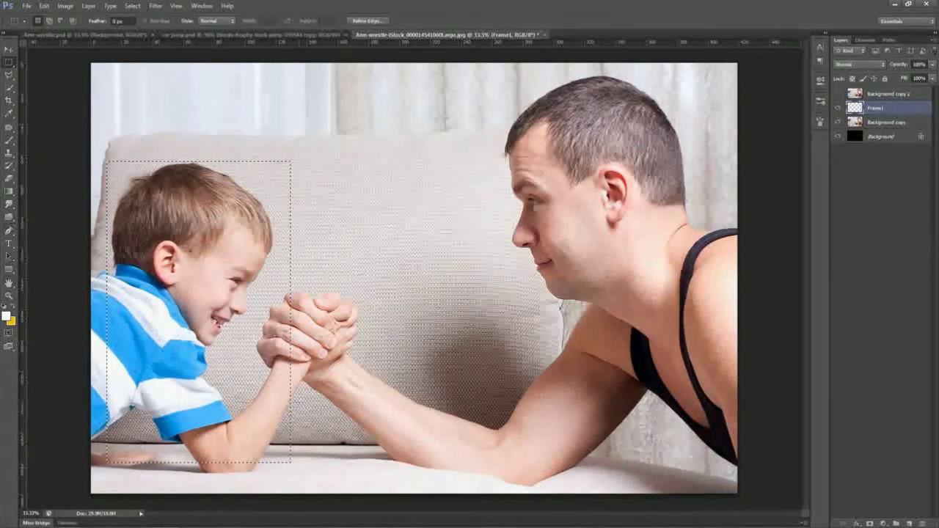
{"action": "left_click_drag", "start_coordinate": [298, 469], "coordinate": [106, 127]}
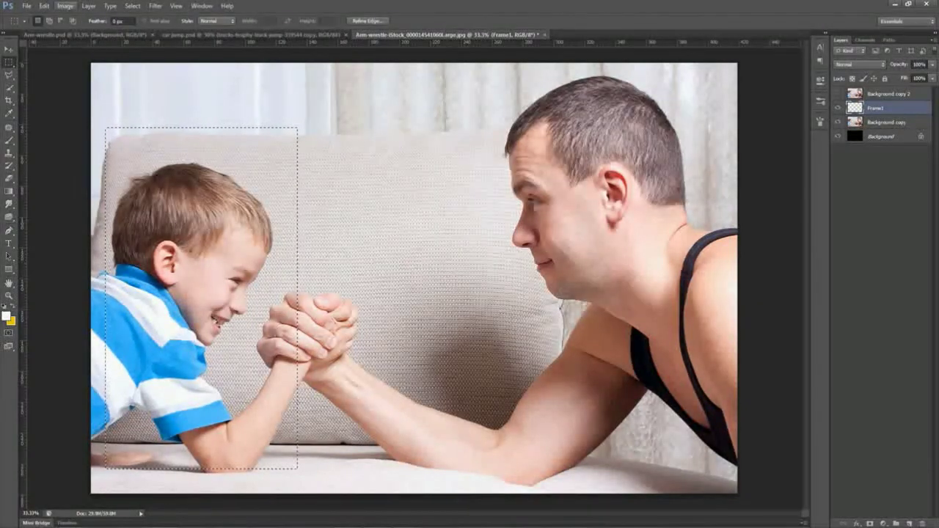
Step: Stroke the rectangular selection on Frame1 with a 40 px white line located Inside, and deselect it
{"action": "left_click", "coordinate": [44, 6]}
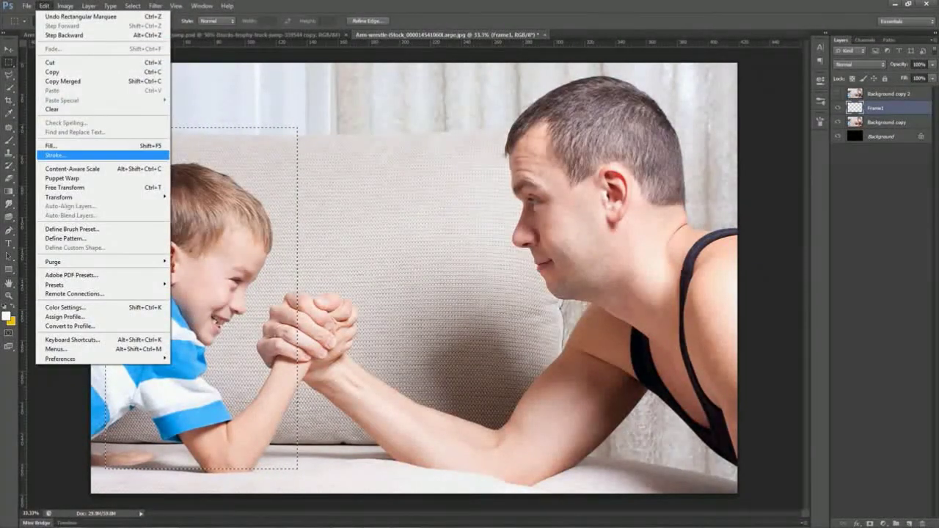
{"action": "left_click", "coordinate": [55, 155]}
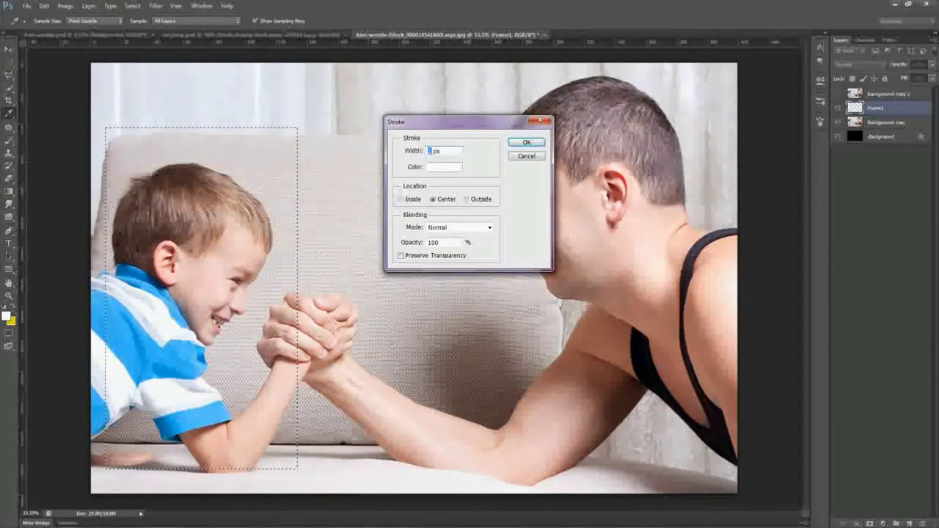
{"action": "type", "text": "40"}
{"action": "left_click", "coordinate": [444, 167]}
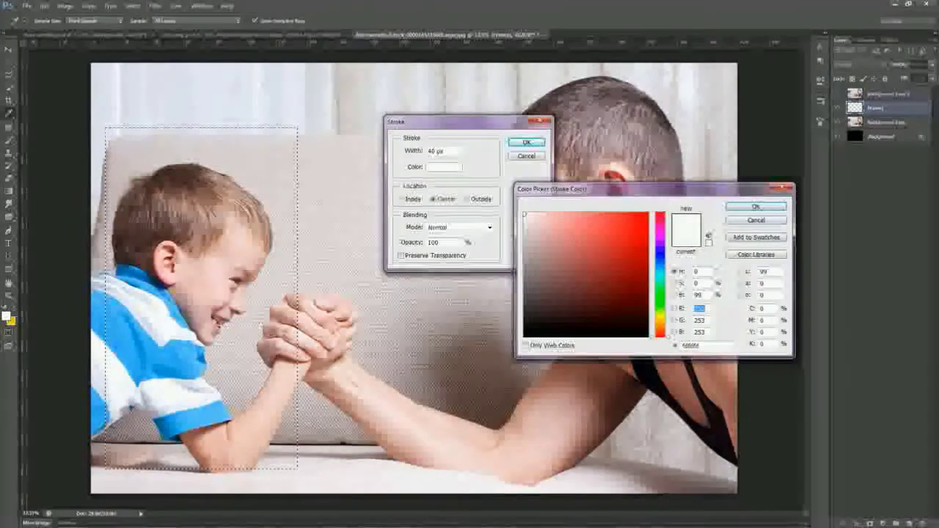
{"action": "key", "text": "Return"}
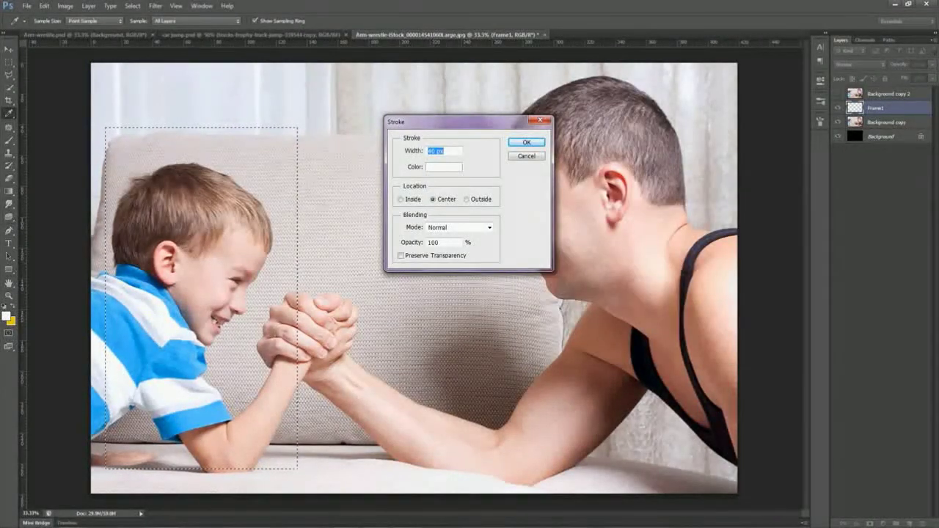
{"action": "left_click", "coordinate": [400, 199]}
{"action": "key", "text": "Return"}
{"action": "key", "text": "m"}
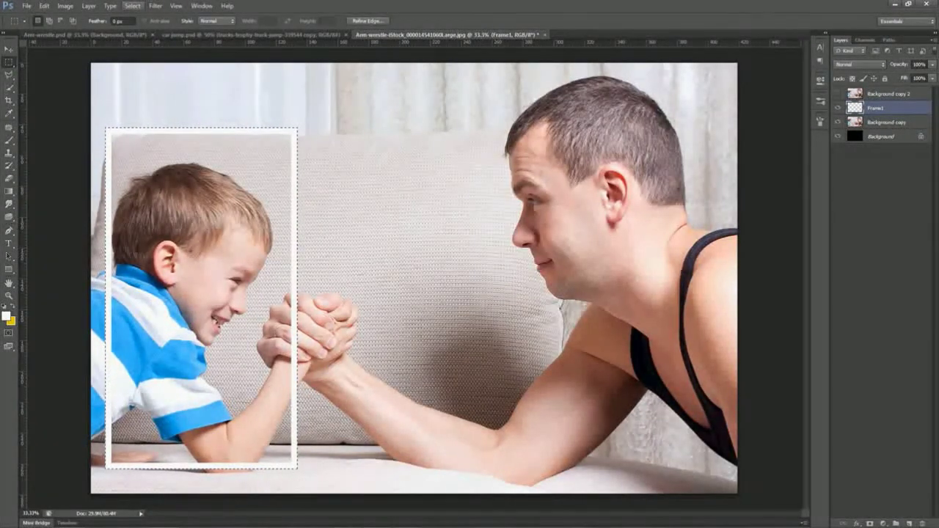
{"action": "left_click", "coordinate": [132, 6]}
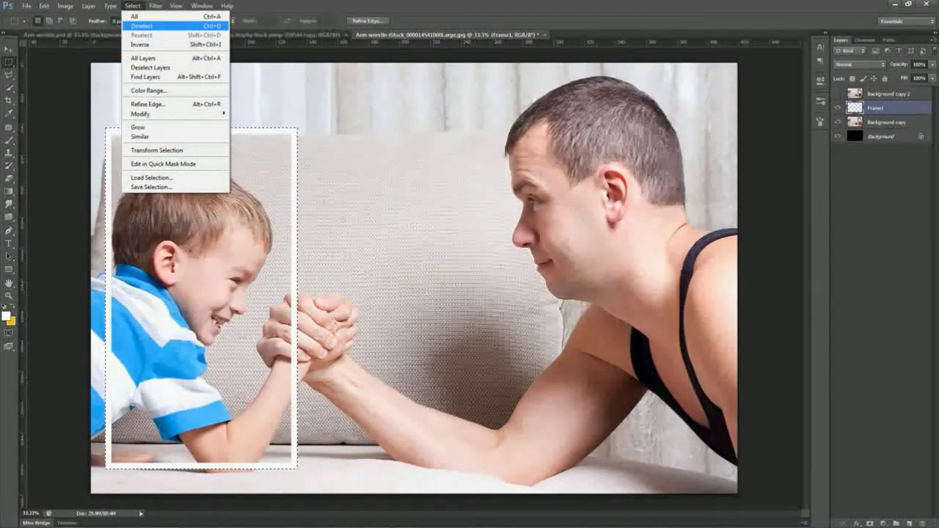
{"action": "left_click", "coordinate": [143, 26]}
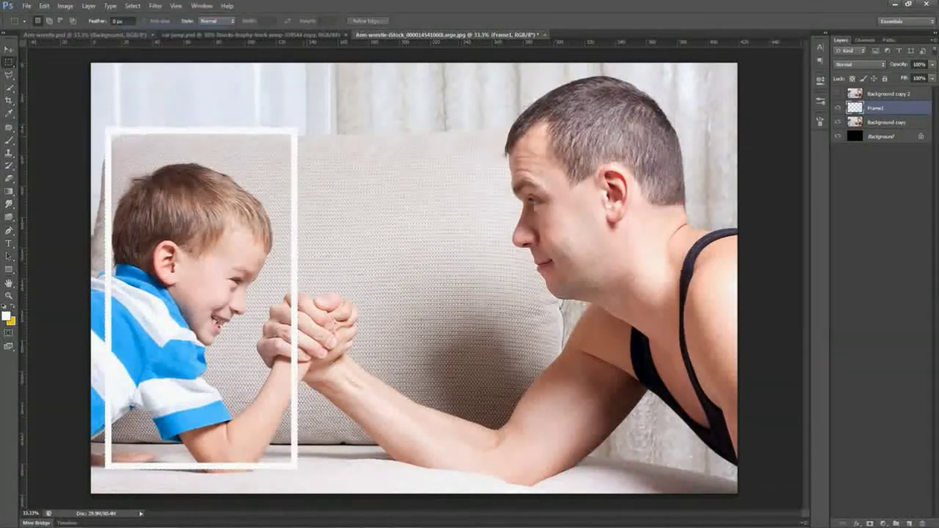
Step: Switch to the Move tool and turn off its transform controls
{"action": "left_click", "coordinate": [9, 48]}
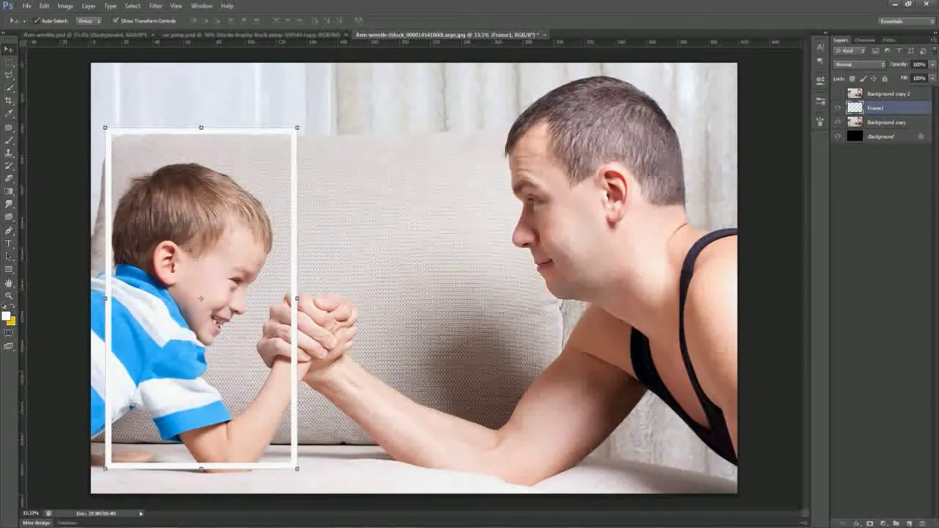
{"action": "left_click", "coordinate": [116, 21]}
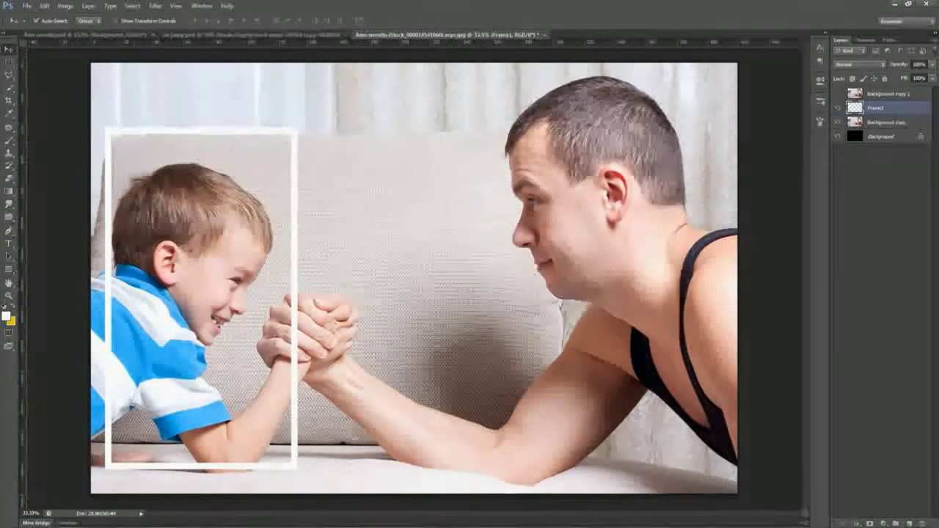
Step: Show the transform controls and apply a Perspective transform to Frame1, making its outer side taller, its inner side shorter and its top slightly wider
{"action": "left_click", "coordinate": [116, 21]}
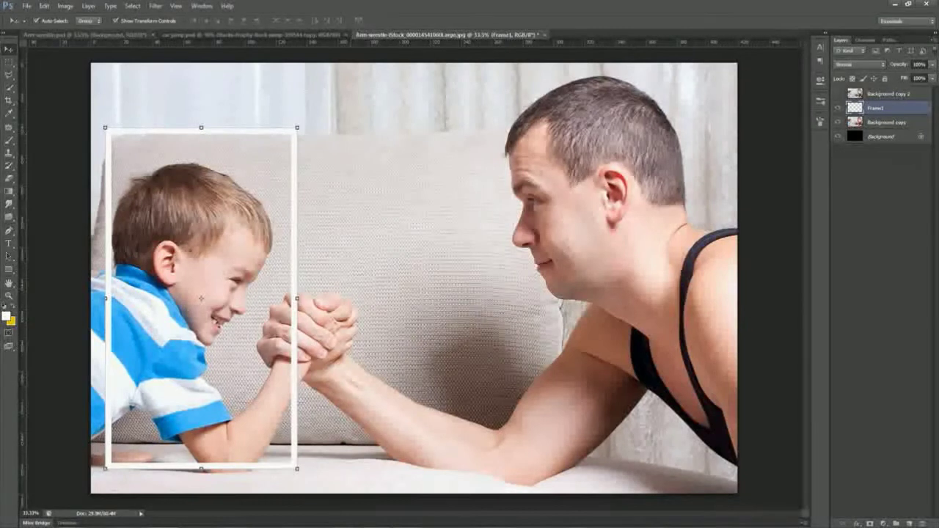
{"action": "key", "text": "alt+bracketleft"}
{"action": "key", "text": "alt+bracketright"}
{"action": "left_click", "coordinate": [44, 5]}
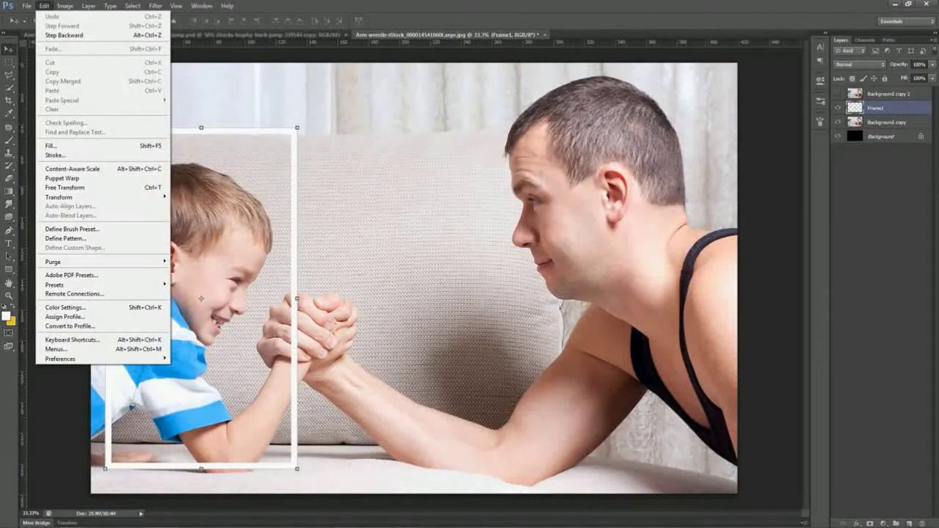
{"action": "mouse_move", "coordinate": [58, 196]}
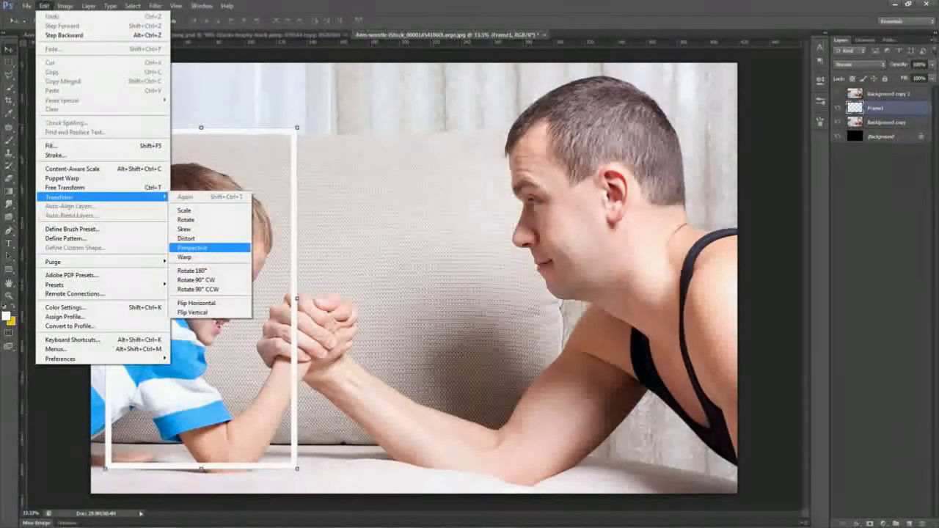
{"action": "left_click", "coordinate": [186, 237]}
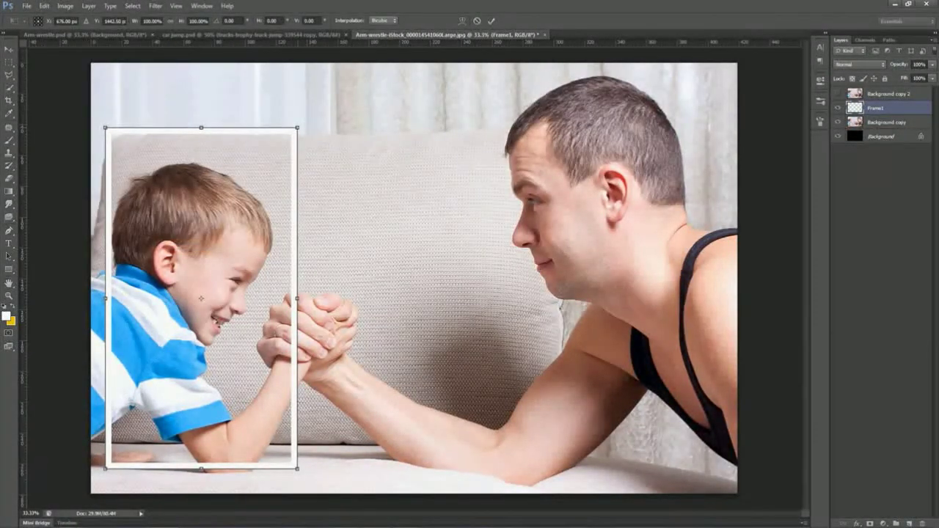
{"action": "left_click_drag", "start_coordinate": [297, 128], "coordinate": [297, 148]}
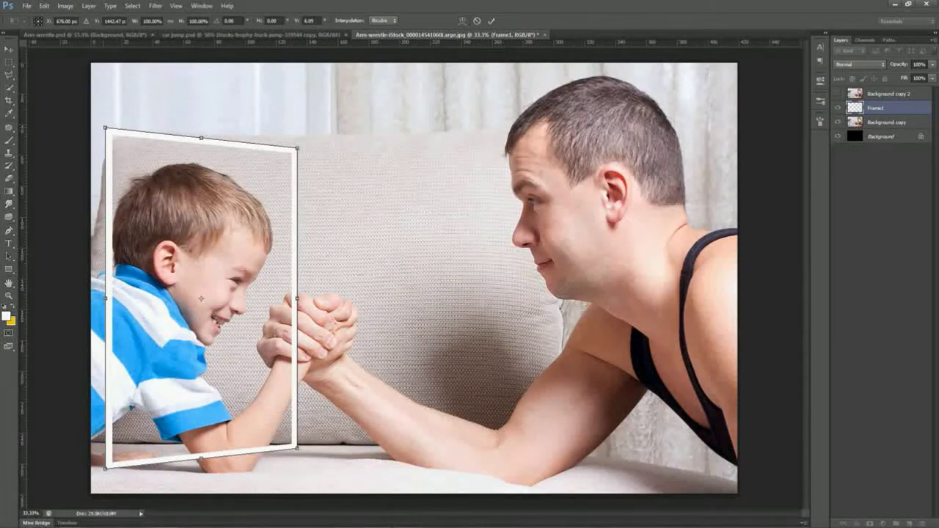
{"action": "left_click_drag", "start_coordinate": [105, 128], "coordinate": [105, 114]}
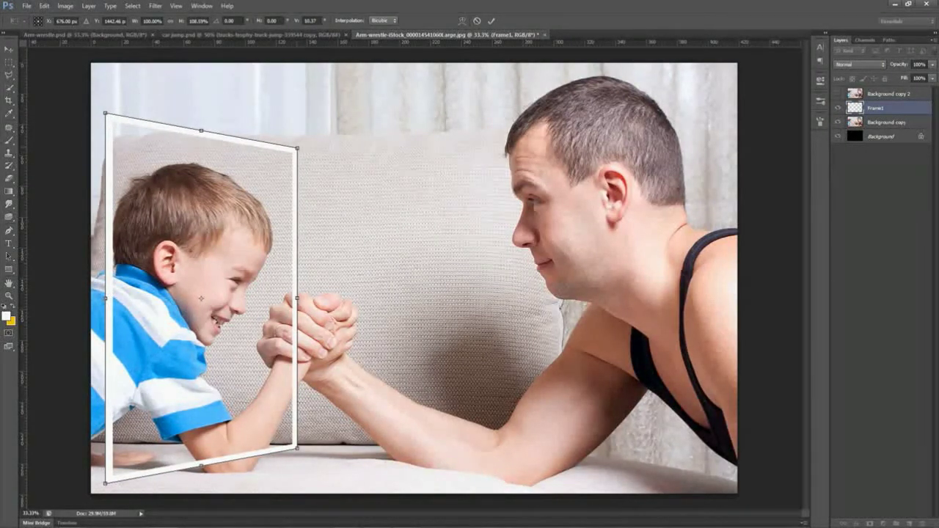
{"action": "left_click_drag", "start_coordinate": [296, 148], "coordinate": [300, 148]}
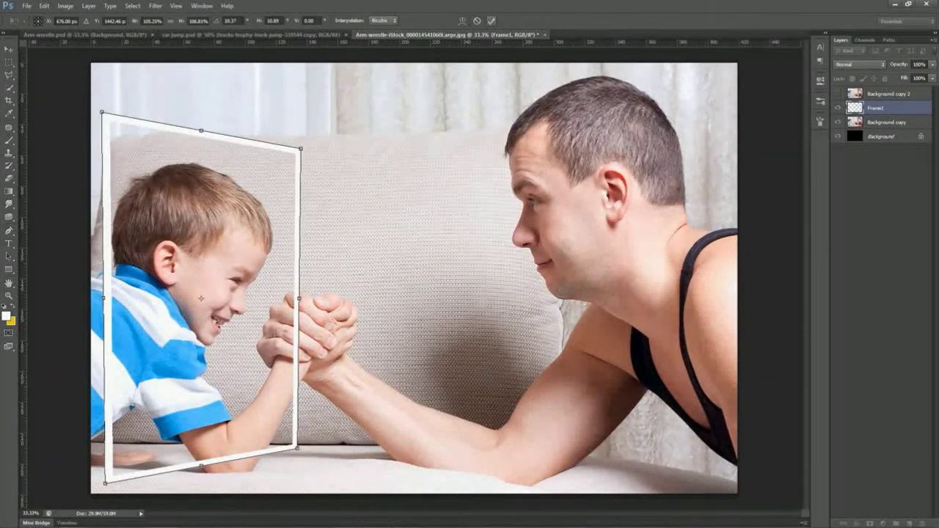
{"action": "left_click", "coordinate": [491, 21]}
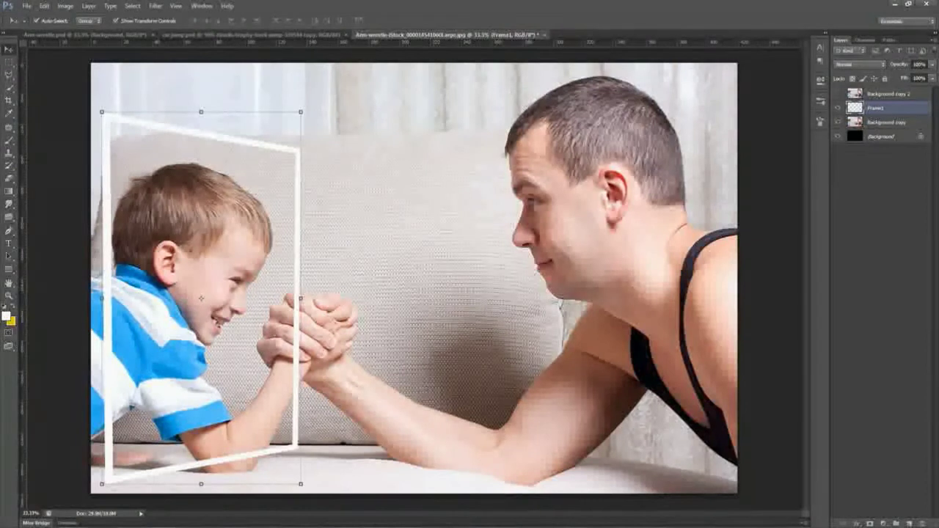
Step: Add a new layer directly above Frame1 and name it Frame2
{"action": "left_click", "coordinate": [887, 94]}
{"action": "left_click", "coordinate": [908, 523]}
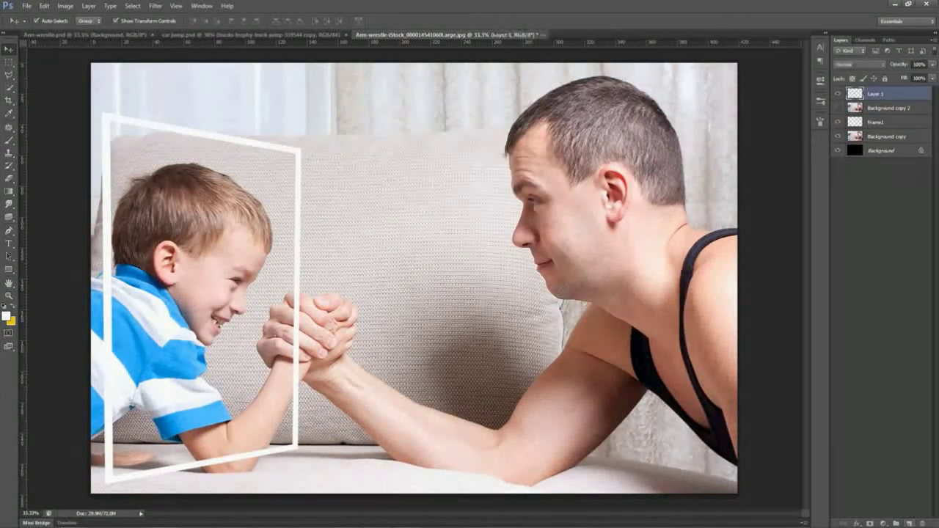
{"action": "left_click_drag", "start_coordinate": [873, 93], "coordinate": [873, 116]}
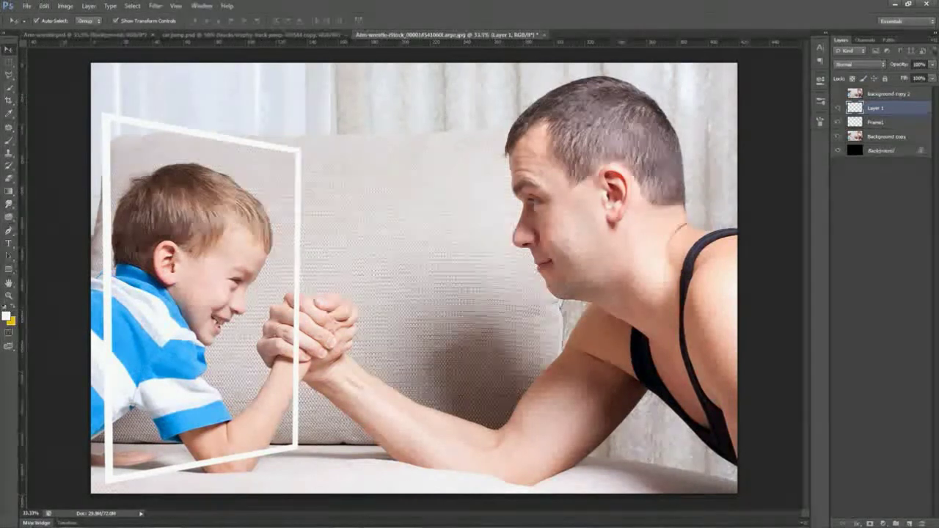
{"action": "double_click", "coordinate": [875, 108]}
{"action": "type", "text": "Frame2"}
{"action": "key", "text": "Return"}
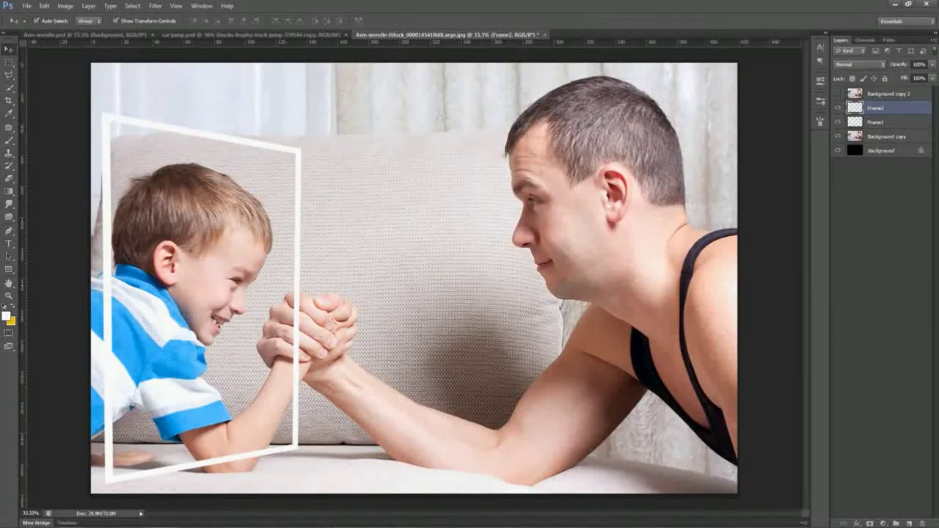
Step: Stroke a large rectangular selection around the man and the clasped hands on Frame2 with a 40 px white line located Inside, and deselect it
{"action": "key", "text": "m"}
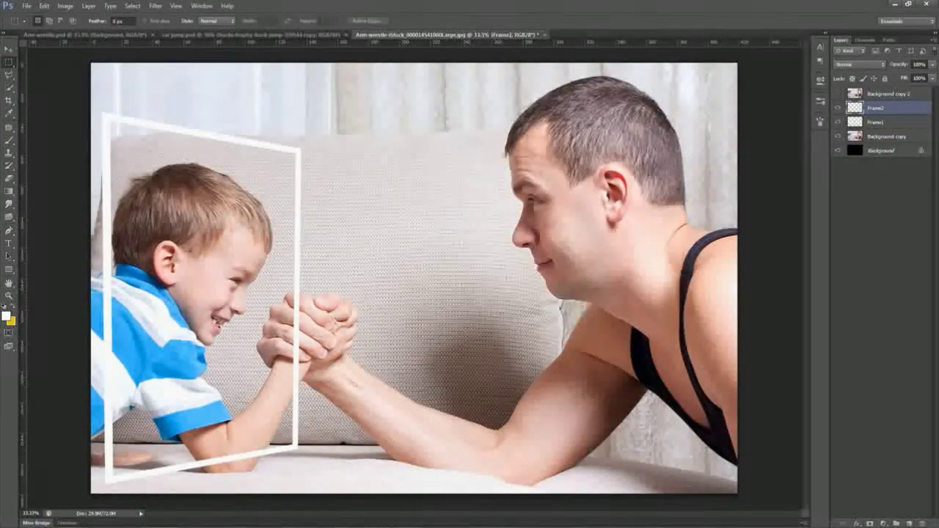
{"action": "left_click_drag", "start_coordinate": [318, 472], "coordinate": [696, 86]}
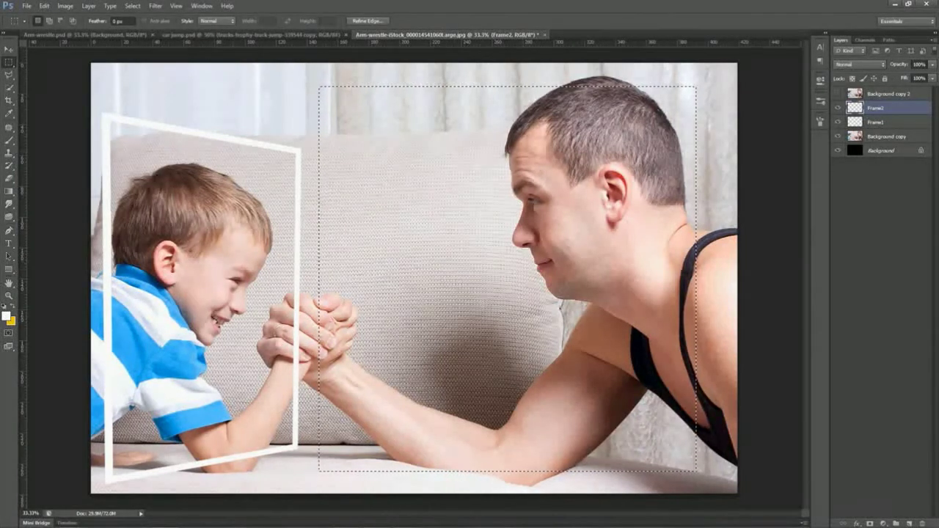
{"action": "left_click", "coordinate": [44, 6]}
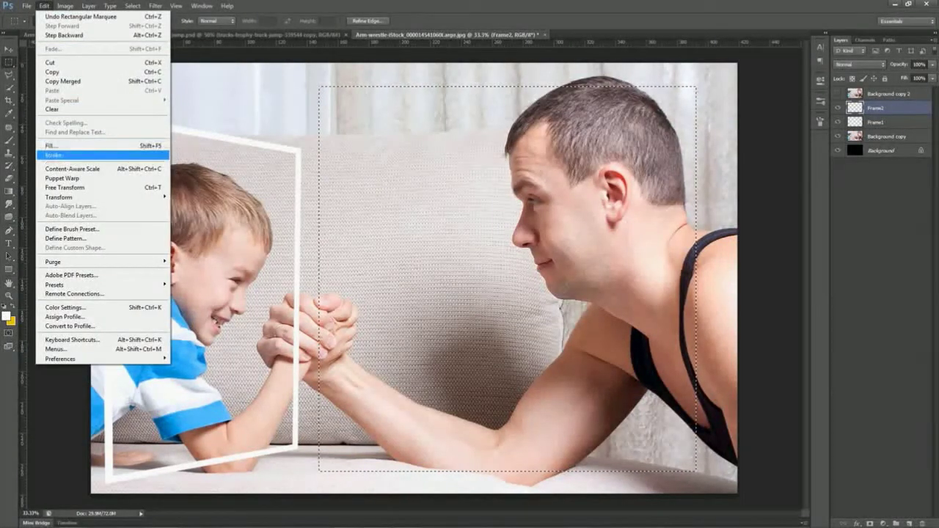
{"action": "left_click", "coordinate": [53, 155]}
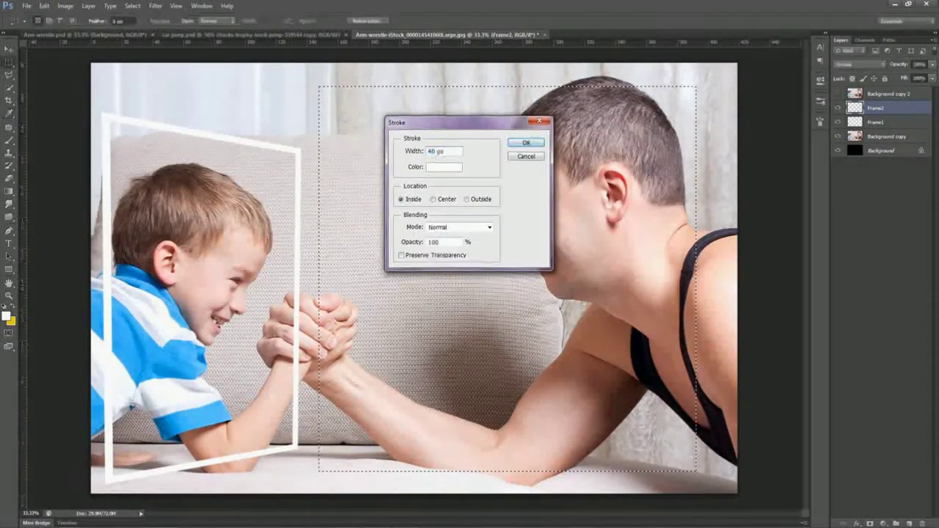
{"action": "key", "text": "Return"}
{"action": "key", "text": "m"}
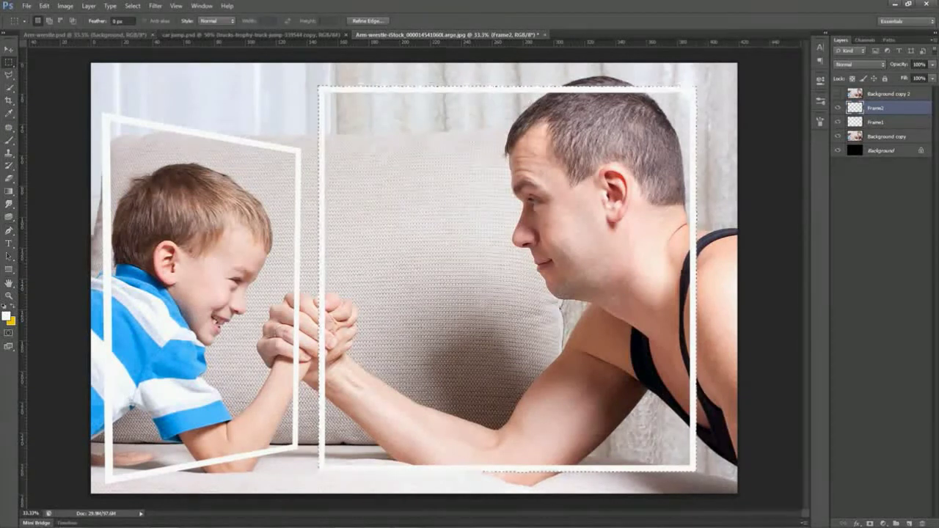
{"action": "key", "text": "ctrl+d"}
Step: Apply a Perspective transform to Frame2, shortening the side at the hands and lengthening the side behind the man
{"action": "key", "text": "v"}
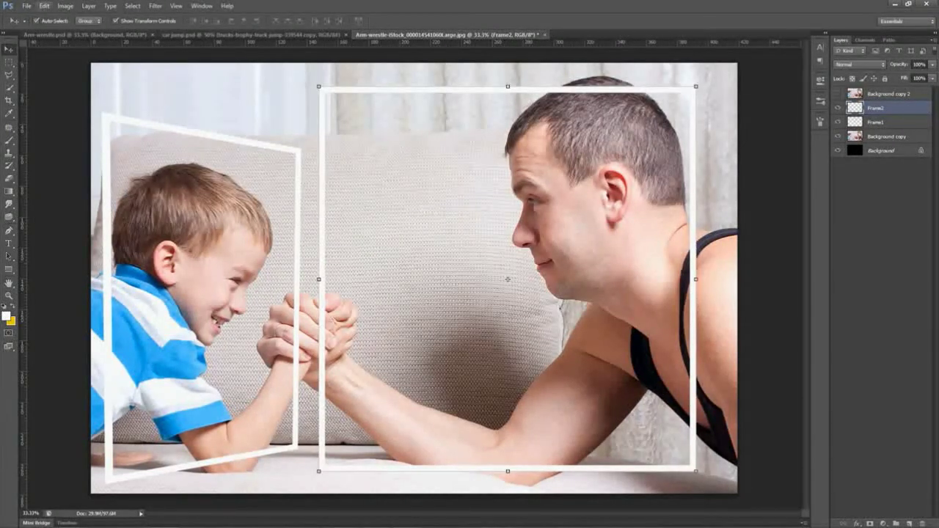
{"action": "left_click", "coordinate": [44, 6]}
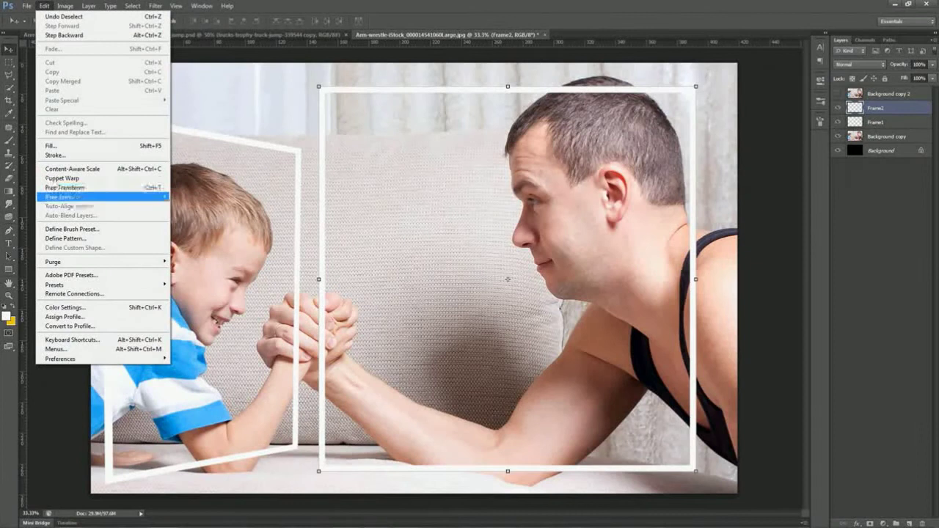
{"action": "mouse_move", "coordinate": [103, 197]}
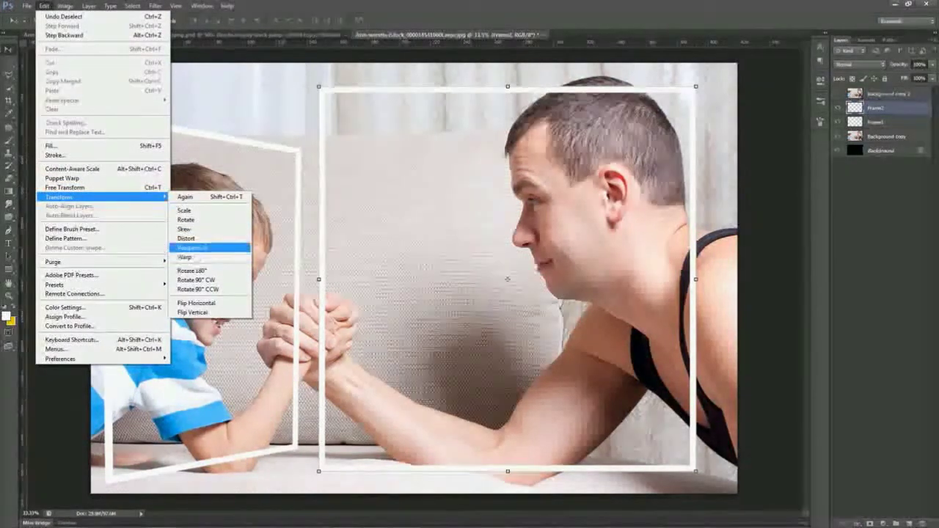
{"action": "left_click", "coordinate": [192, 248]}
{"action": "left_click_drag", "start_coordinate": [319, 87], "coordinate": [318, 119]}
{"action": "mouse_move", "coordinate": [696, 87]}
{"action": "left_mouse_down"}
{"action": "mouse_move", "coordinate": [715, 64]}
{"action": "mouse_move", "coordinate": [702, 88]}
{"action": "mouse_move", "coordinate": [696, 76]}
{"action": "left_mouse_up"}
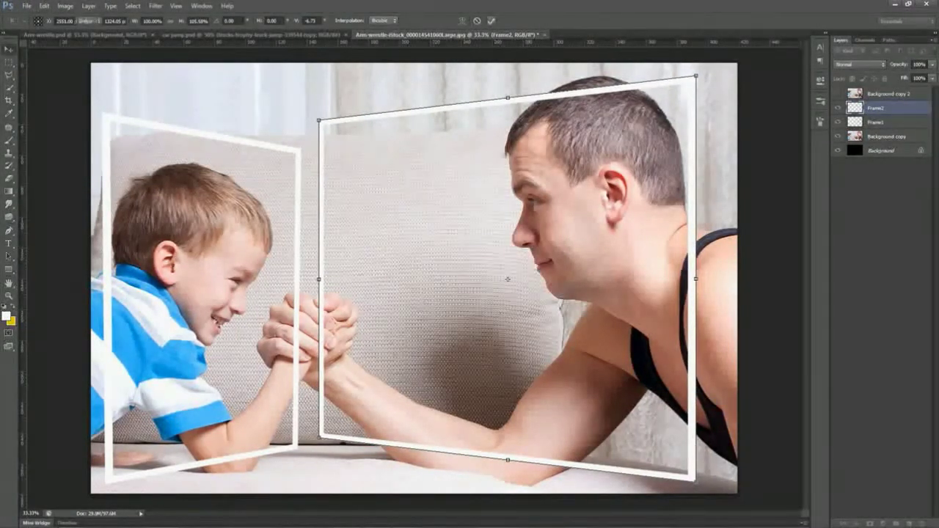
{"action": "key", "text": "Return"}
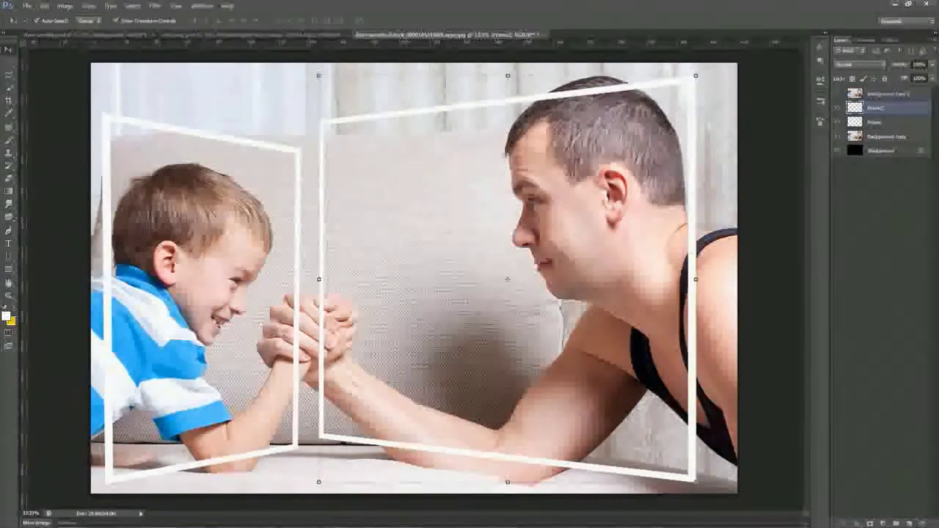
Step: Select the empty area inside the frame on the Frame1 layer with the Magic Wand
{"action": "left_click", "coordinate": [875, 121]}
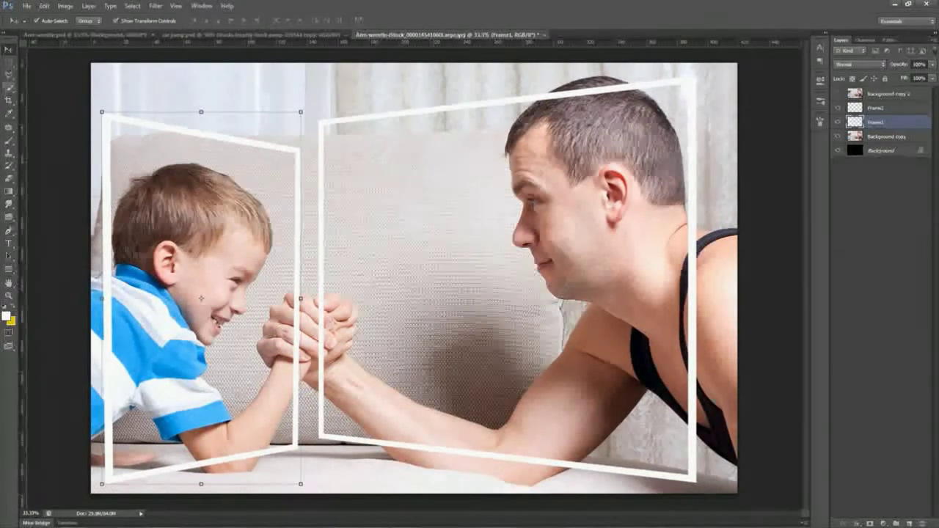
{"action": "left_click", "coordinate": [9, 88]}
{"action": "left_click", "coordinate": [57, 95]}
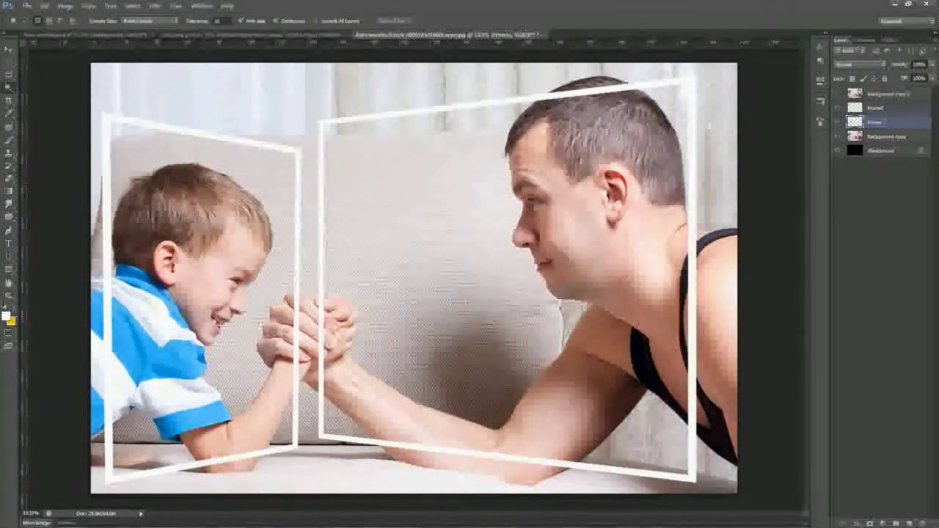
{"action": "left_click", "coordinate": [202, 293]}
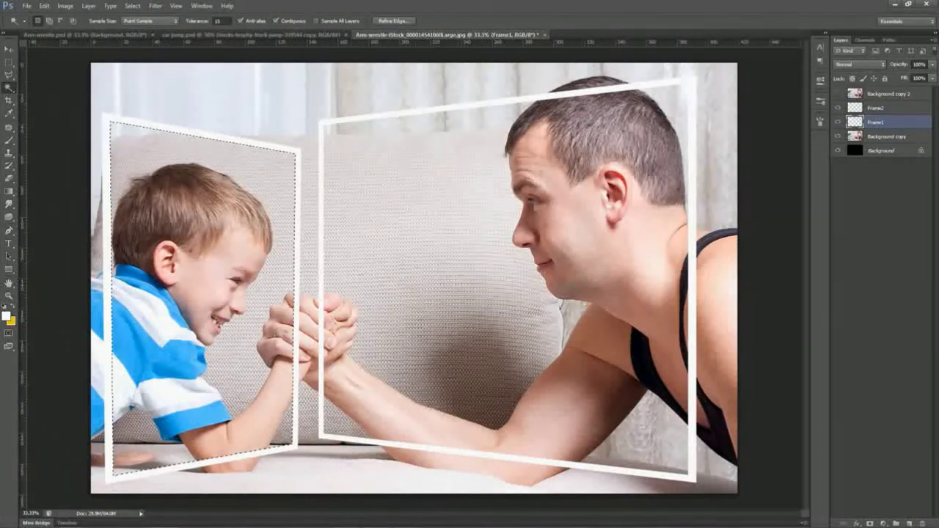
Step: Add the interior of Frame2 to the selection and turn it into a layer mask on the Background copy layer
{"action": "left_click", "coordinate": [49, 21]}
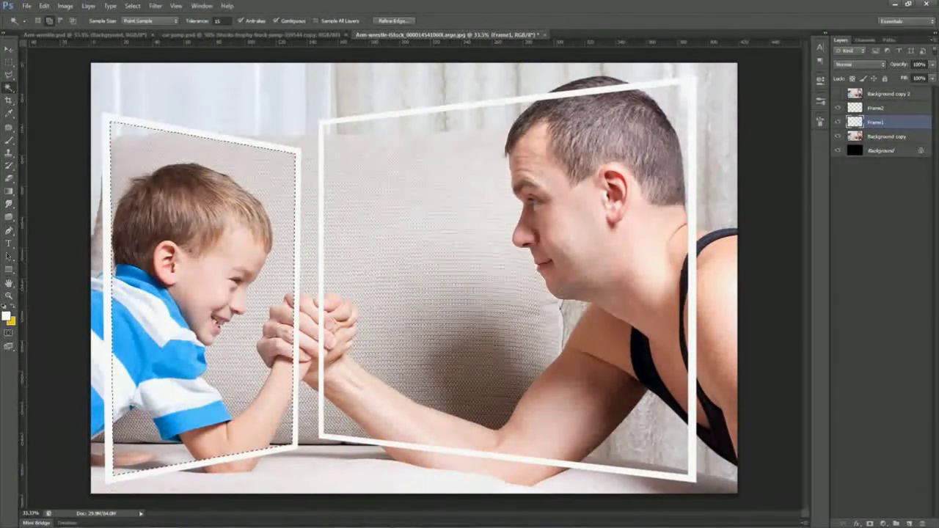
{"action": "left_click", "coordinate": [875, 108]}
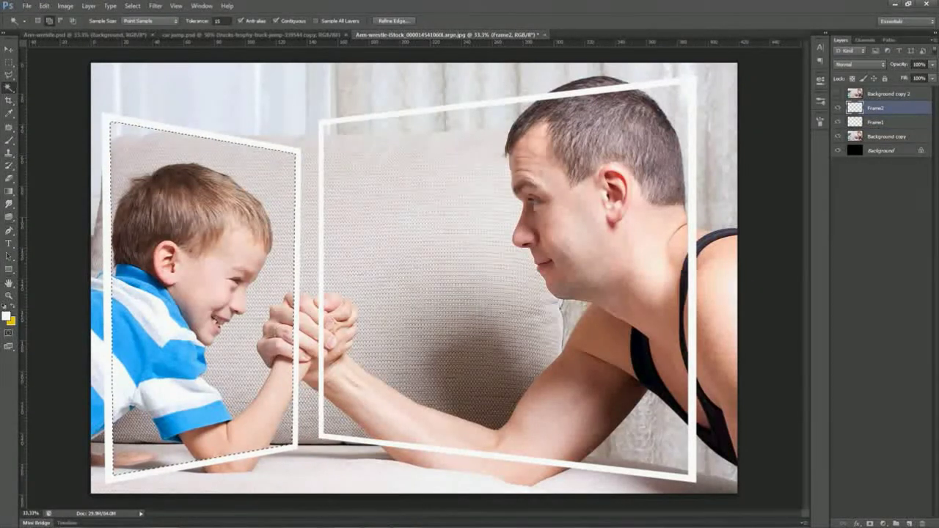
{"action": "left_click", "coordinate": [455, 250]}
{"action": "left_click", "coordinate": [886, 136]}
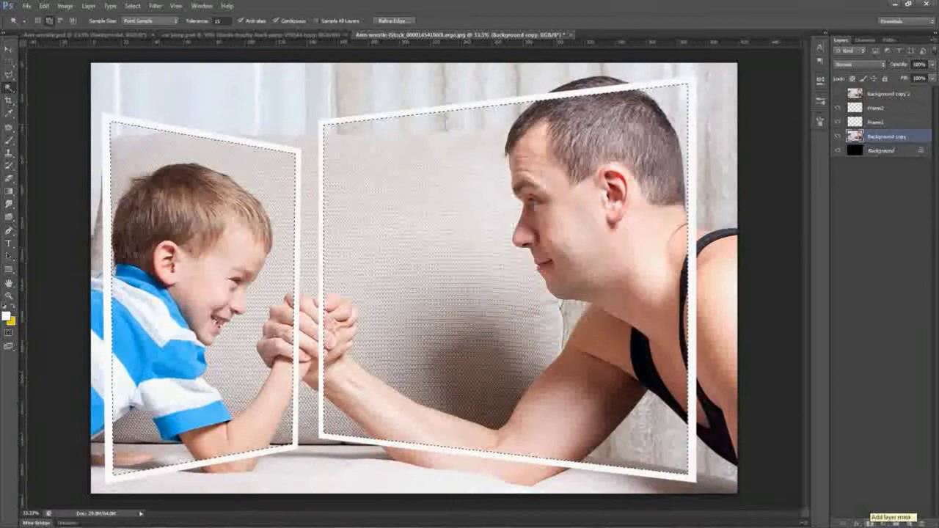
{"action": "left_click", "coordinate": [869, 522]}
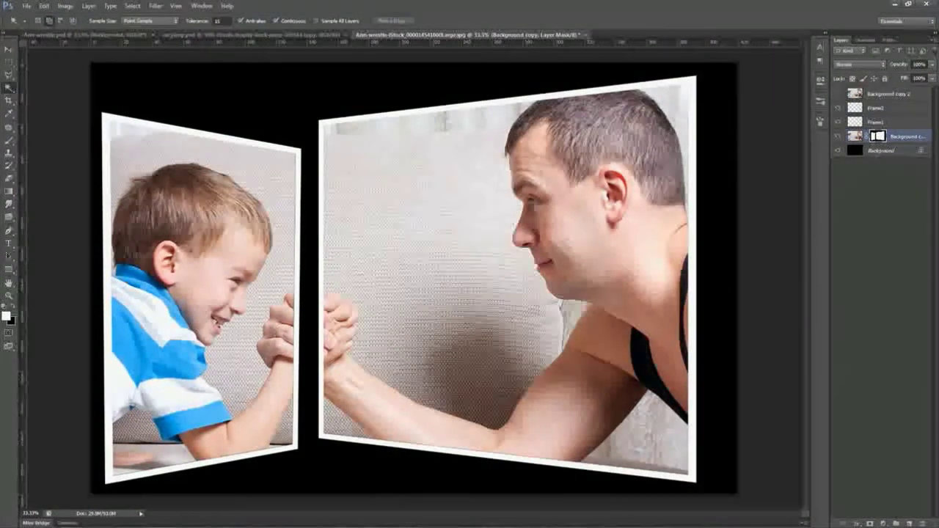
Step: Try painting white with the Brush on the layer mask around Frame1's upper inner corner, and undo the stroke
{"action": "left_click", "coordinate": [8, 139]}
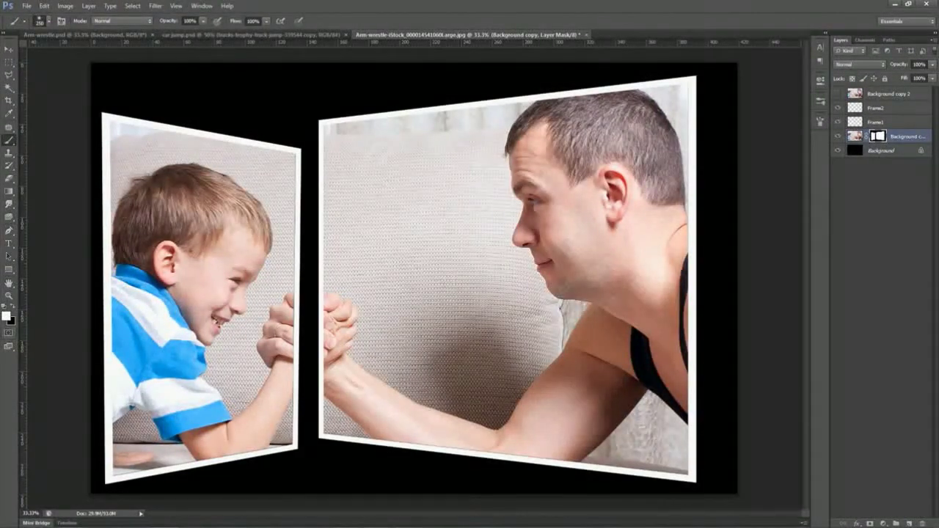
{"action": "left_click_drag", "start_coordinate": [289, 143], "coordinate": [306, 163]}
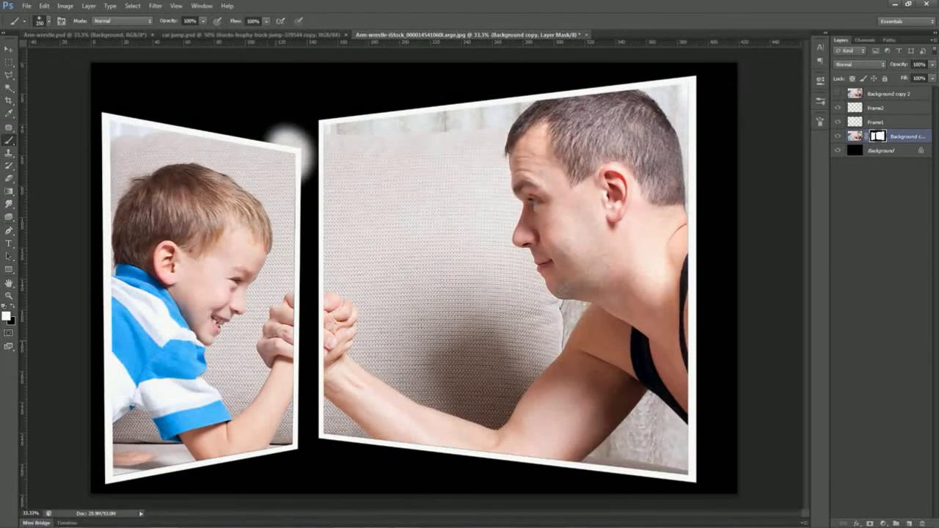
{"action": "left_click", "coordinate": [44, 6]}
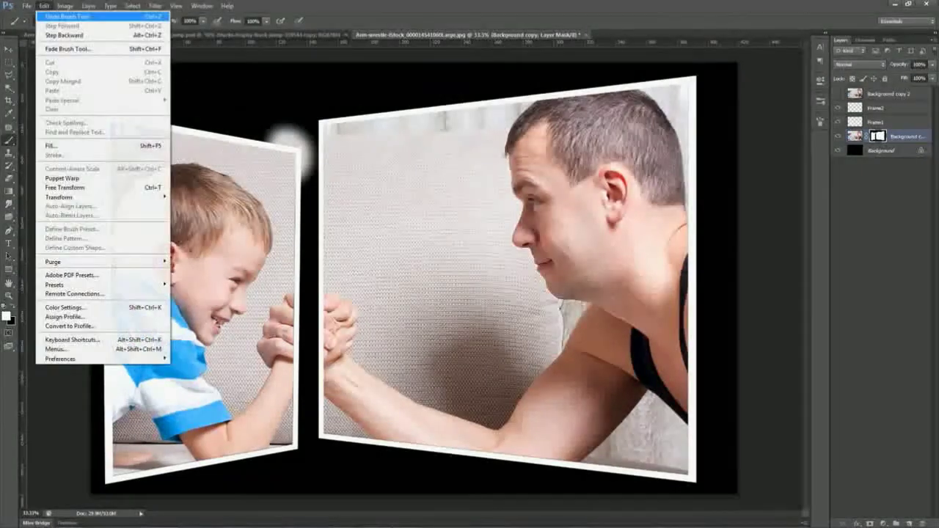
{"action": "left_click", "coordinate": [67, 16]}
Step: Try painting black on the layer mask inside Frame1's upper inner corner, and undo the stroke
{"action": "key", "text": "x"}
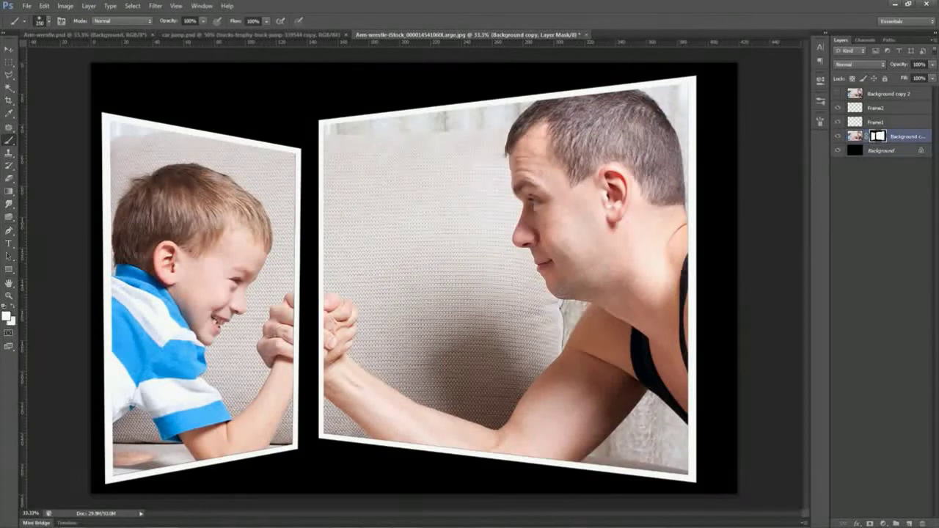
{"action": "mouse_move", "coordinate": [290, 154]}
{"action": "left_mouse_down"}
{"action": "mouse_move", "coordinate": [283, 205]}
{"action": "mouse_move", "coordinate": [250, 158]}
{"action": "mouse_move", "coordinate": [279, 227]}
{"action": "left_mouse_up"}
{"action": "left_click", "coordinate": [44, 5]}
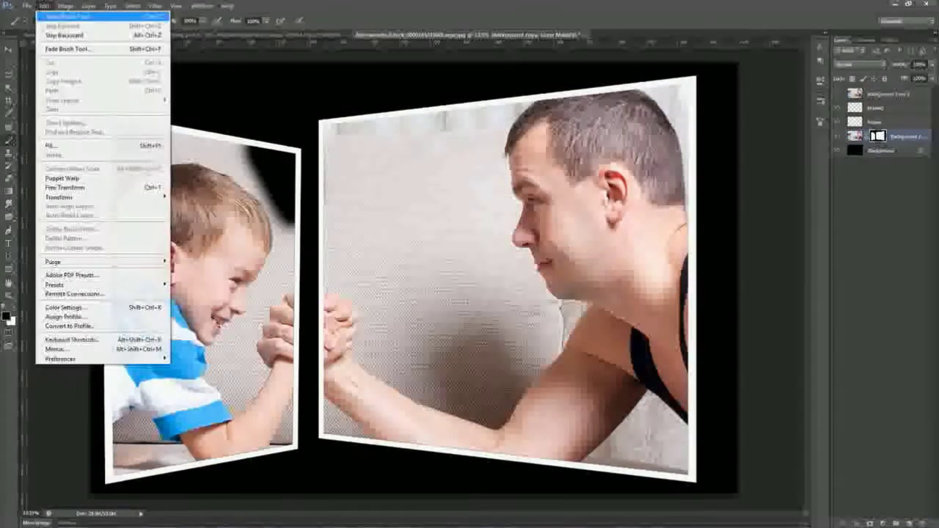
{"action": "left_click", "coordinate": [67, 17]}
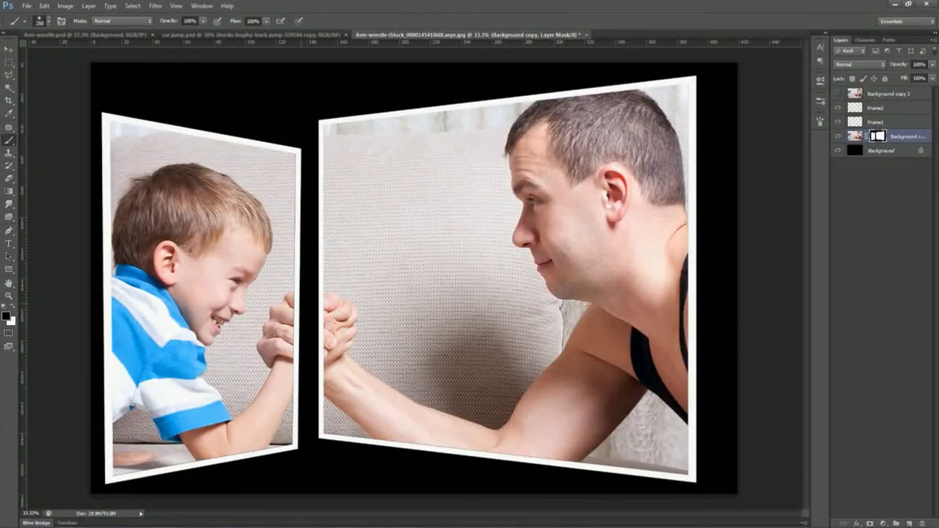
Step: Show the Background copy 2 layer and make it the active layer
{"action": "key", "text": "ctrl+plus"}
{"action": "key", "text": "ctrl+plus"}
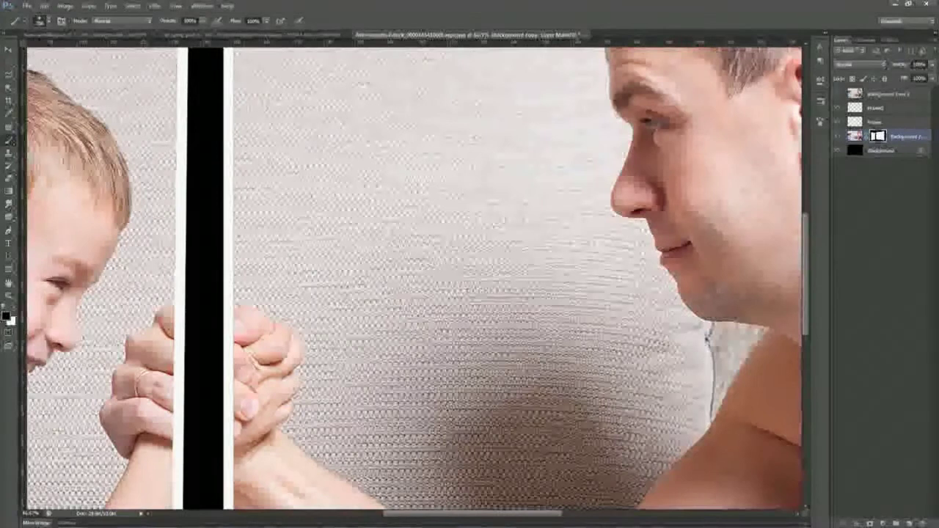
{"action": "scroll", "coordinate": [469, 279], "scroll_direction": "down", "scroll_amount": 2}
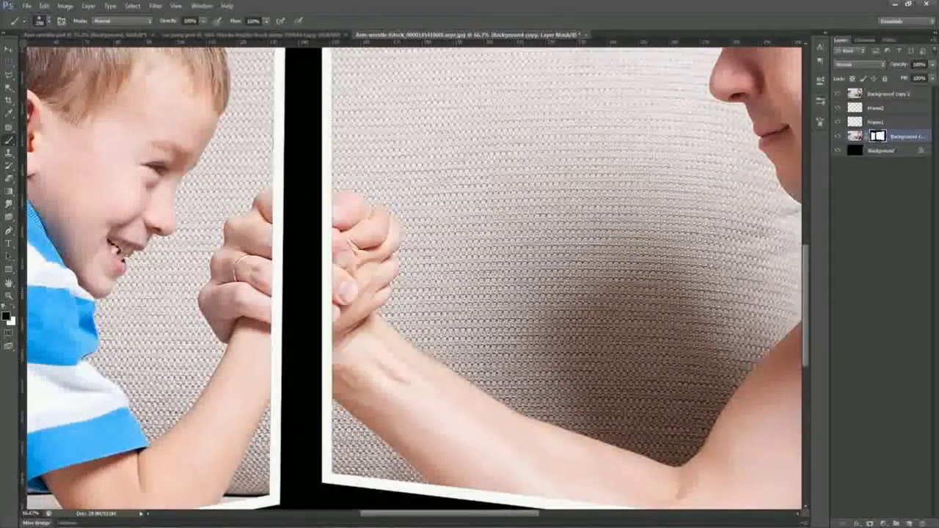
{"action": "left_click", "coordinate": [837, 94]}
{"action": "left_click", "coordinate": [838, 94]}
{"action": "left_click", "coordinate": [837, 94]}
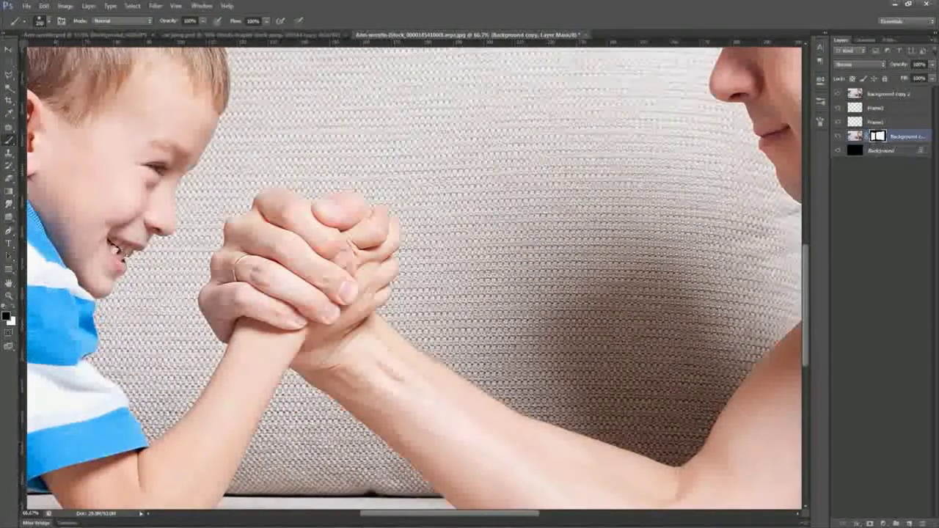
{"action": "left_click", "coordinate": [888, 94]}
Step: Select the clasped hands and forearms across the gap between the frames with the Polygonal Lasso, following their outer edges
{"action": "key", "text": "l"}
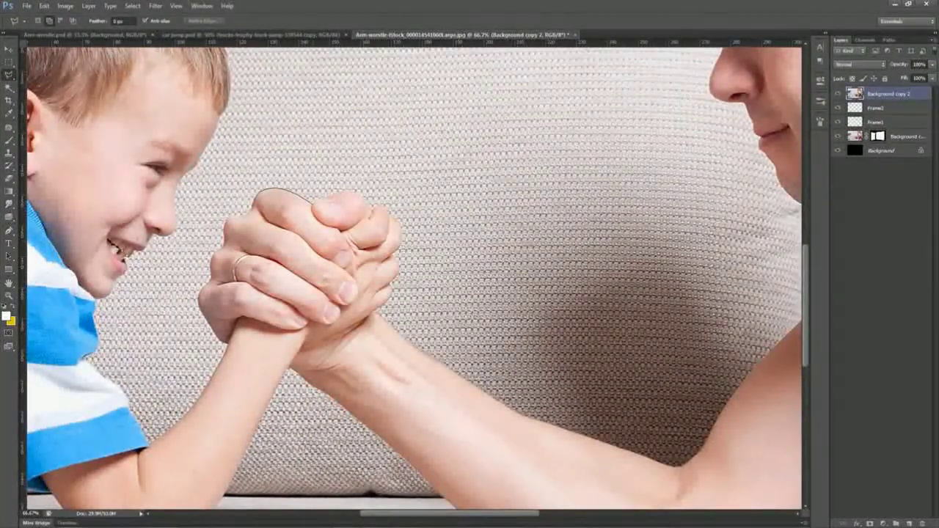
{"action": "left_click_drag", "start_coordinate": [313, 199], "coordinate": [339, 193]}
{"action": "left_click", "coordinate": [352, 190]}
{"action": "left_click", "coordinate": [367, 200]}
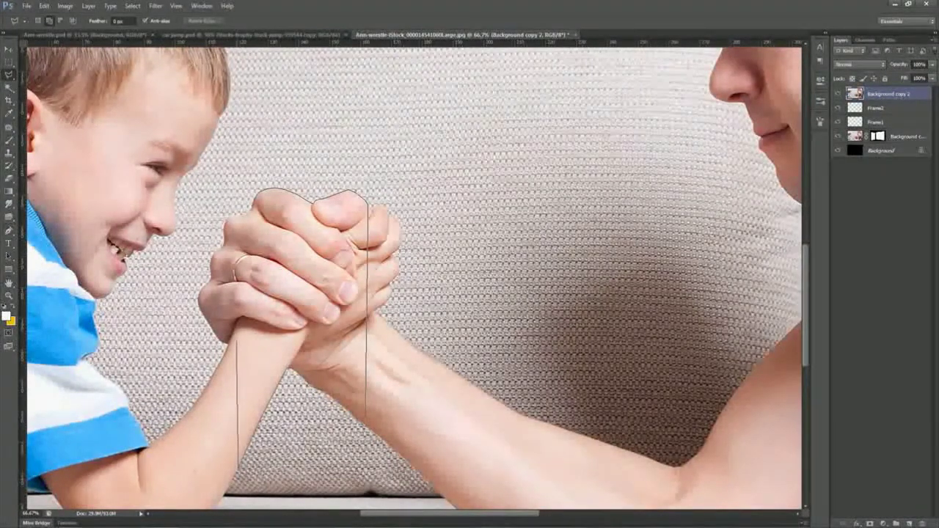
{"action": "key", "text": "Return"}
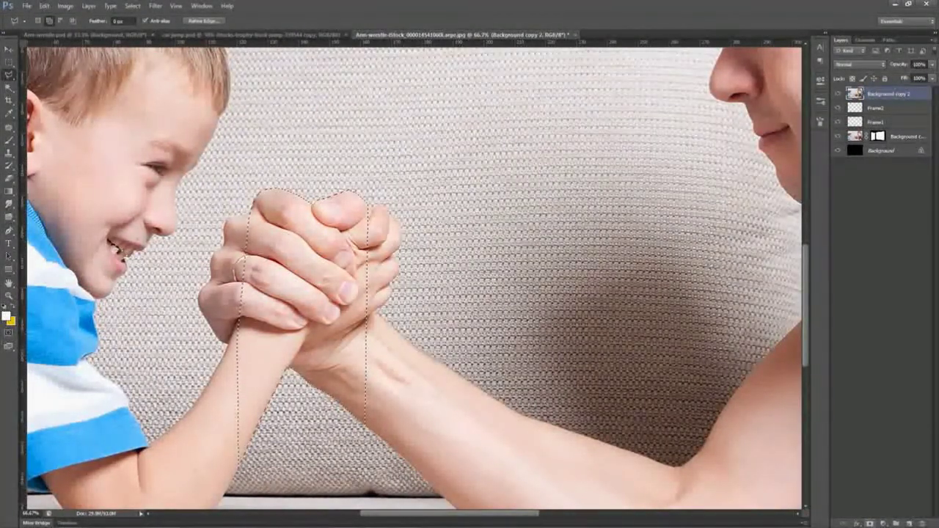
Step: Turn the hands selection into a layer mask on the Background copy 2 layer
{"action": "left_click", "coordinate": [869, 523]}
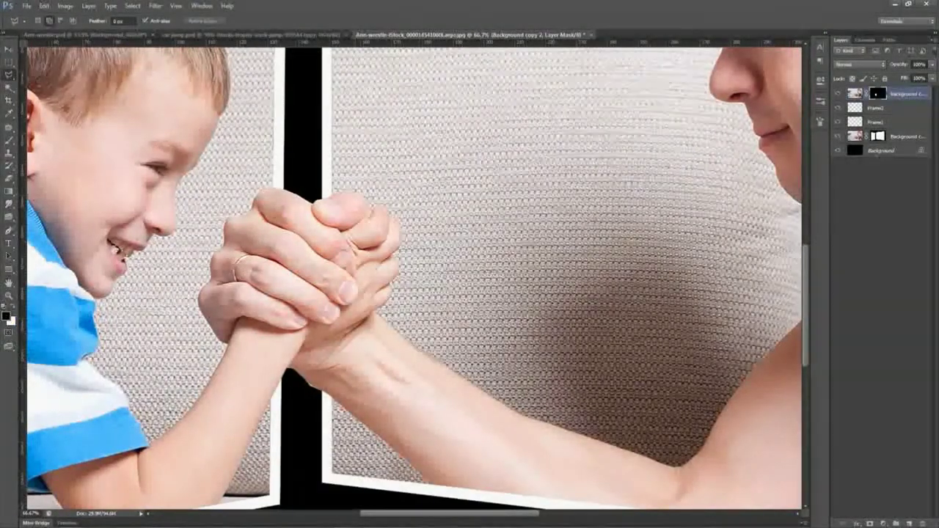
{"action": "key", "text": "ctrl+minus"}
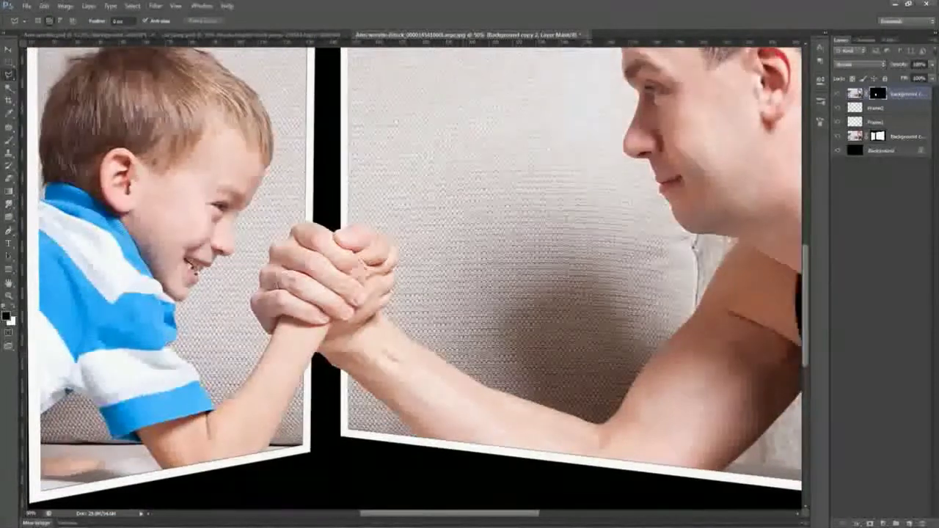
{"action": "key", "text": "ctrl+minus"}
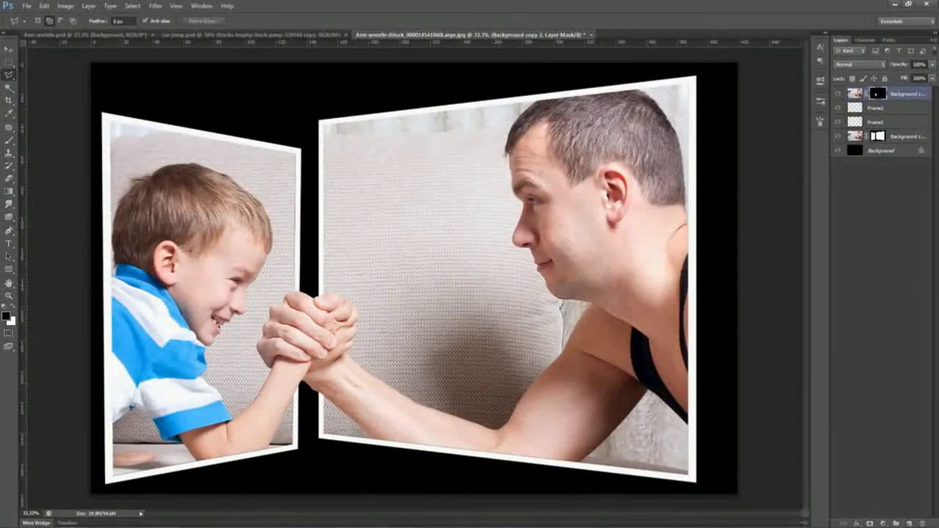
Step: Paint black with a small Brush on the Background copy 2 mask to clean the light fringe along the man's lower forearm edge
{"action": "key", "text": "ctrl+plus"}
{"action": "key", "text": "ctrl+plus"}
{"action": "key", "text": "ctrl+plus"}
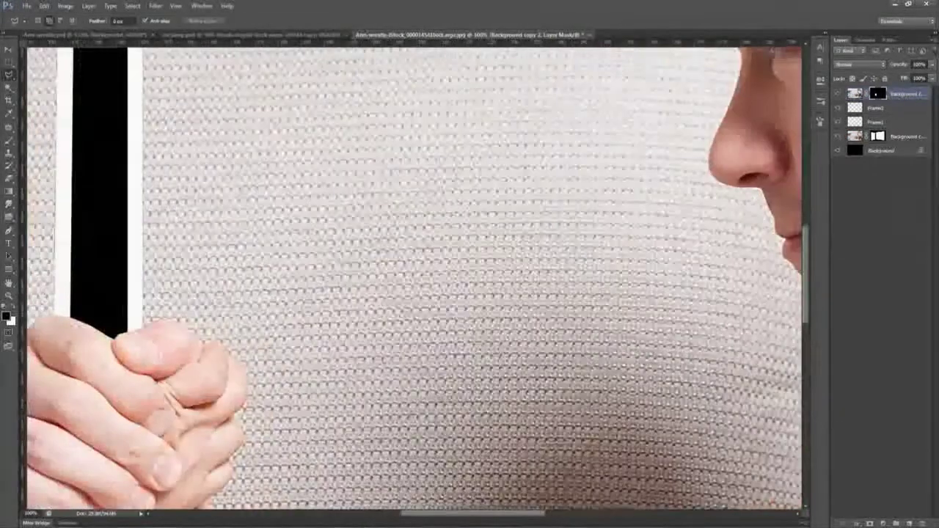
{"action": "key", "text": "ctrl+plus"}
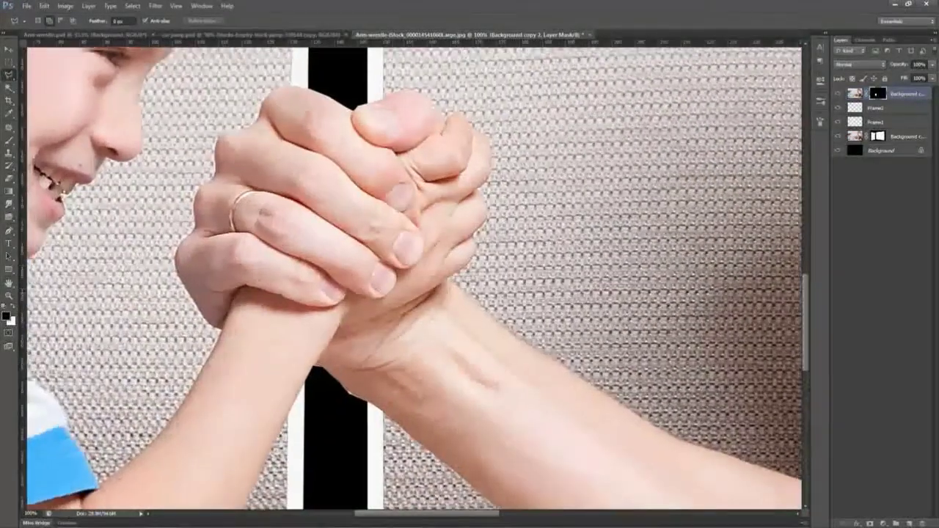
{"action": "key", "text": "ctrl+plus"}
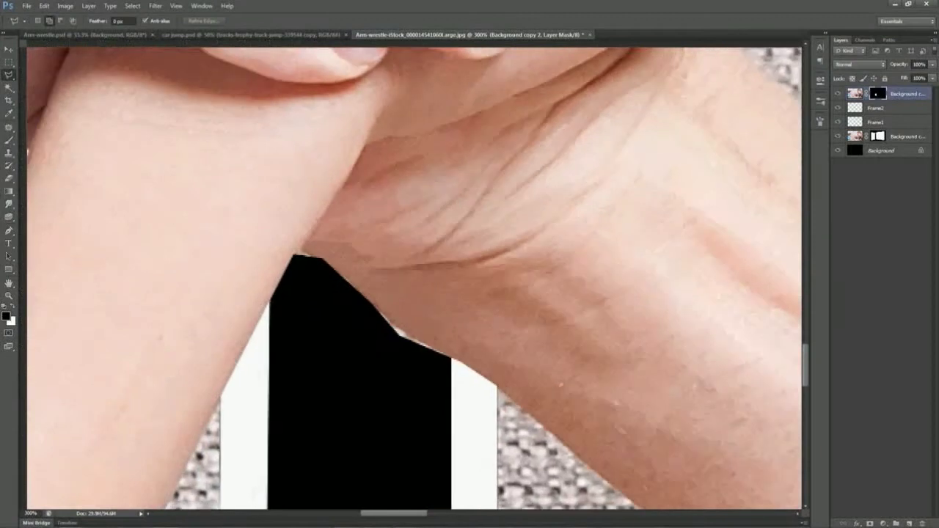
{"action": "key", "text": "b"}
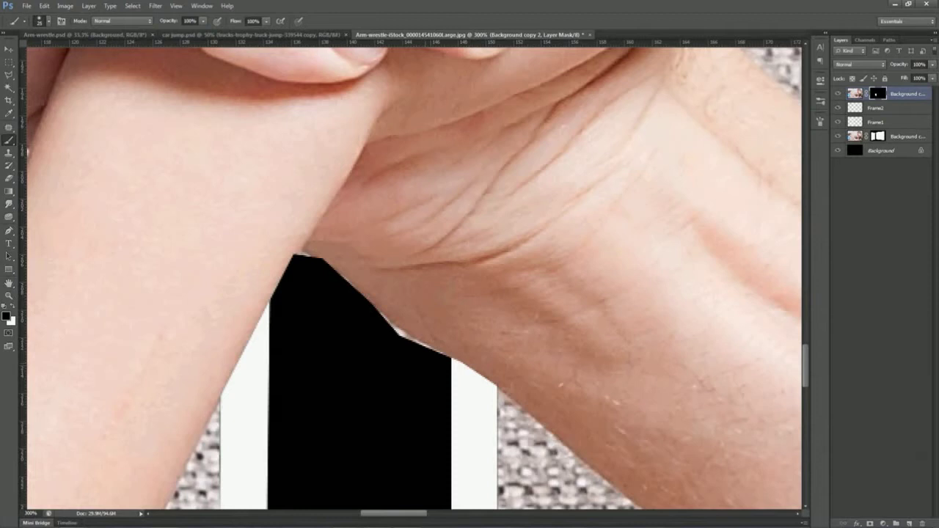
{"action": "mouse_move", "coordinate": [444, 355]}
{"action": "left_mouse_down"}
{"action": "mouse_move", "coordinate": [404, 335]}
{"action": "mouse_move", "coordinate": [339, 272]}
{"action": "left_mouse_up"}
{"action": "left_click_drag", "start_coordinate": [375, 308], "coordinate": [418, 339]}
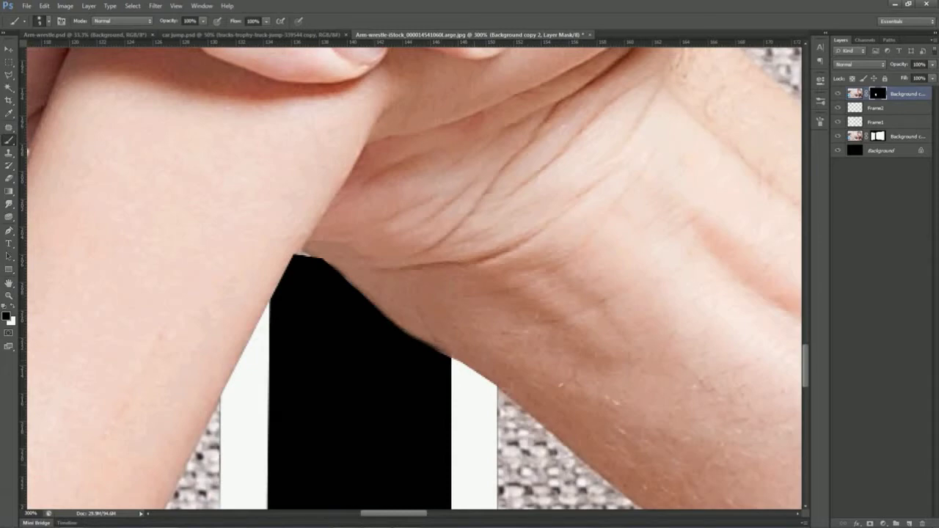
{"action": "key", "text": "ctrl+minus"}
{"action": "key", "text": "ctrl+minus"}
{"action": "key", "text": "ctrl+minus"}
{"action": "key", "text": "ctrl+minus"}
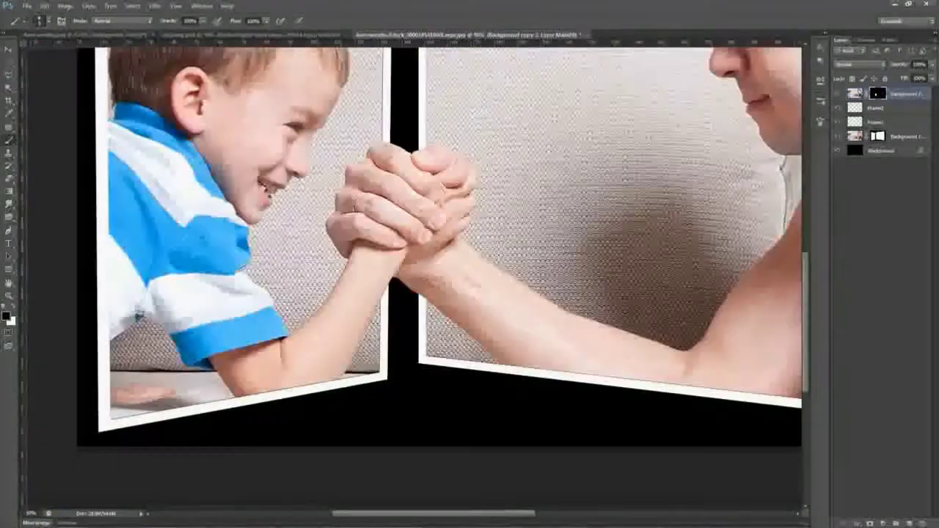
{"action": "key", "text": "ctrl+minus"}
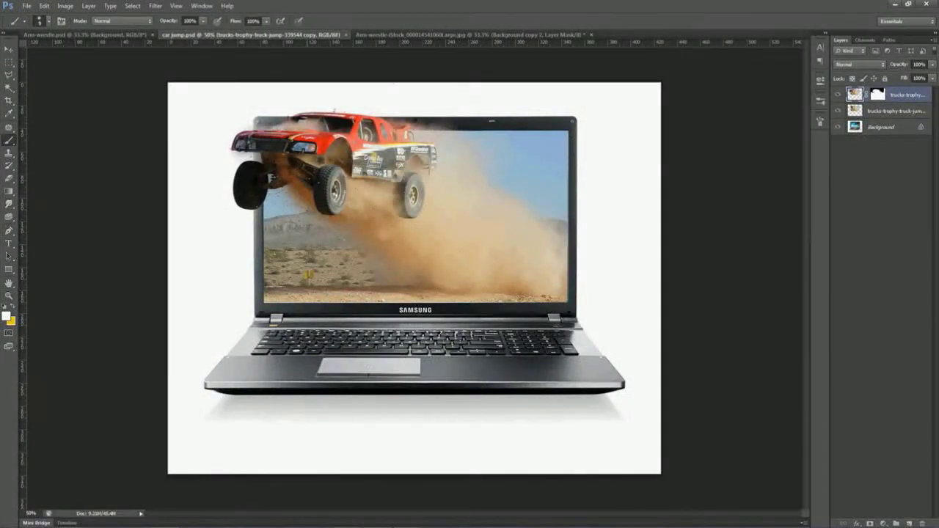
Step: Open Samsung_Series_5_Ultrabook_2.jpg and trucks-trophy-truck-jump-339544.jpg from the Project 2 screen jumping folder in Photoshop
{"action": "mouse_move", "coordinate": [71, 518]}
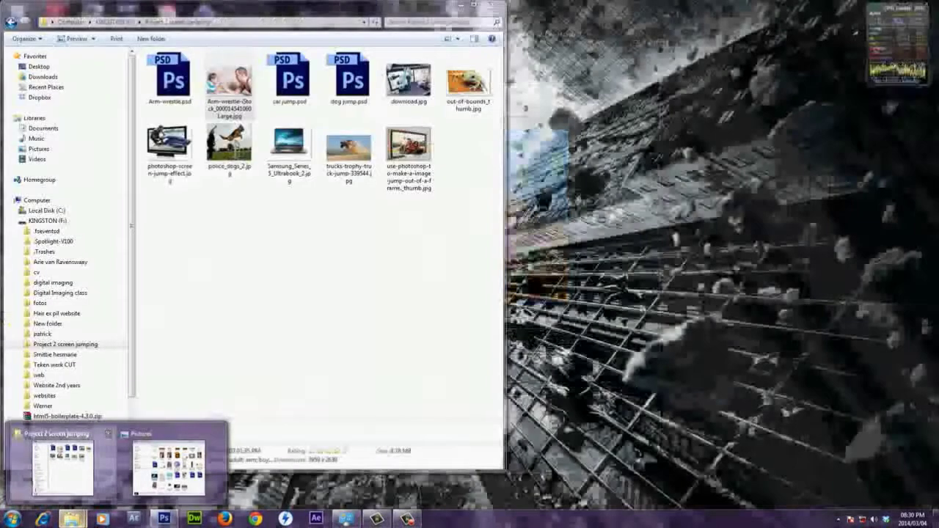
{"action": "left_click", "coordinate": [63, 467]}
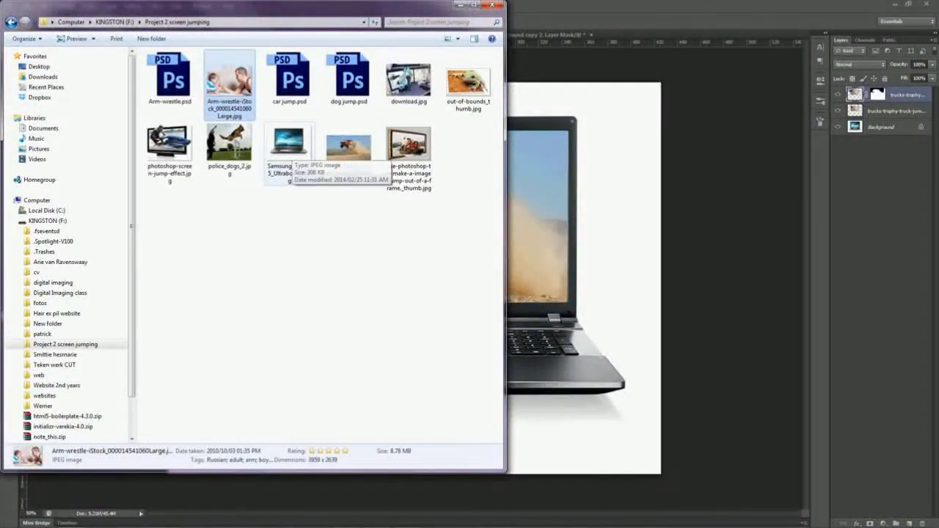
{"action": "left_click", "coordinate": [288, 144]}
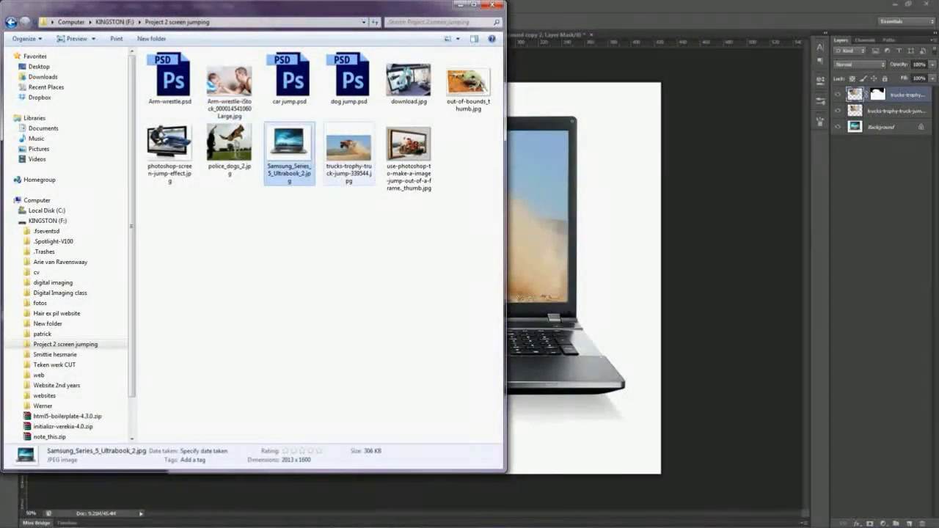
{"action": "left_click", "coordinate": [348, 147], "text": "ctrl"}
{"action": "left_click_drag", "start_coordinate": [349, 147], "coordinate": [646, 35]}
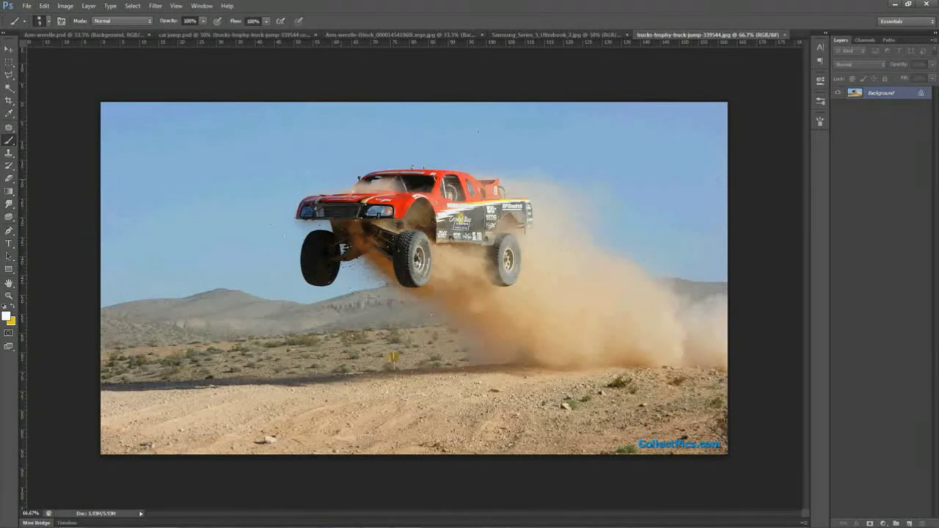
Step: Bring the jumping truck photo into the Samsung laptop document as a new layer with the Move tool
{"action": "key", "text": "v"}
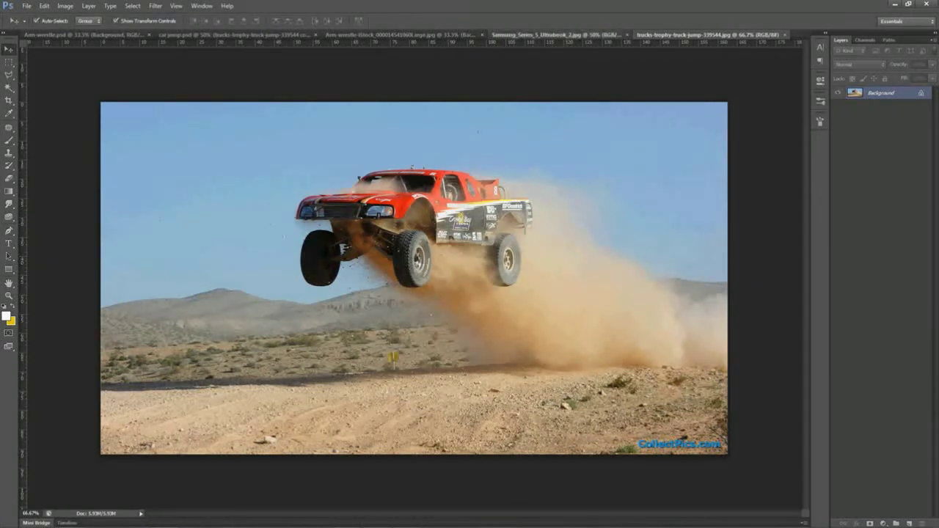
{"action": "left_click", "coordinate": [557, 34]}
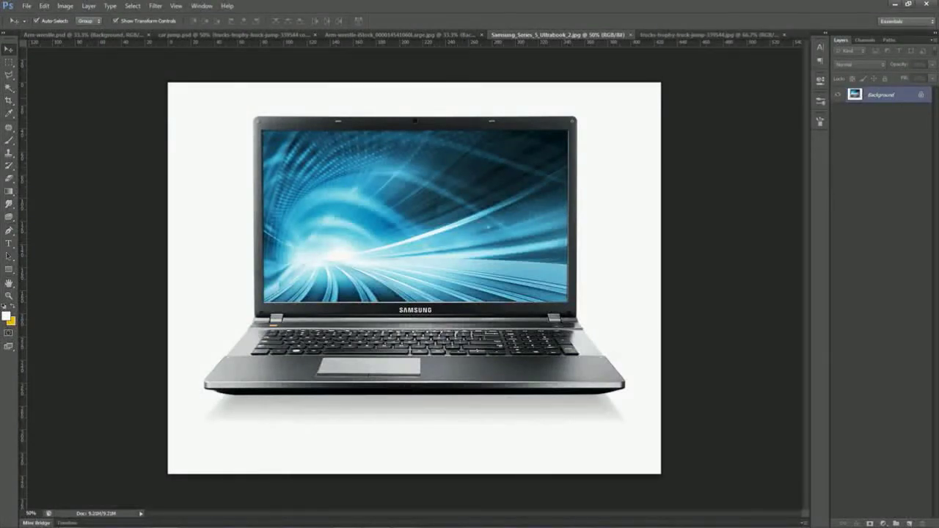
{"action": "left_click", "coordinate": [710, 35]}
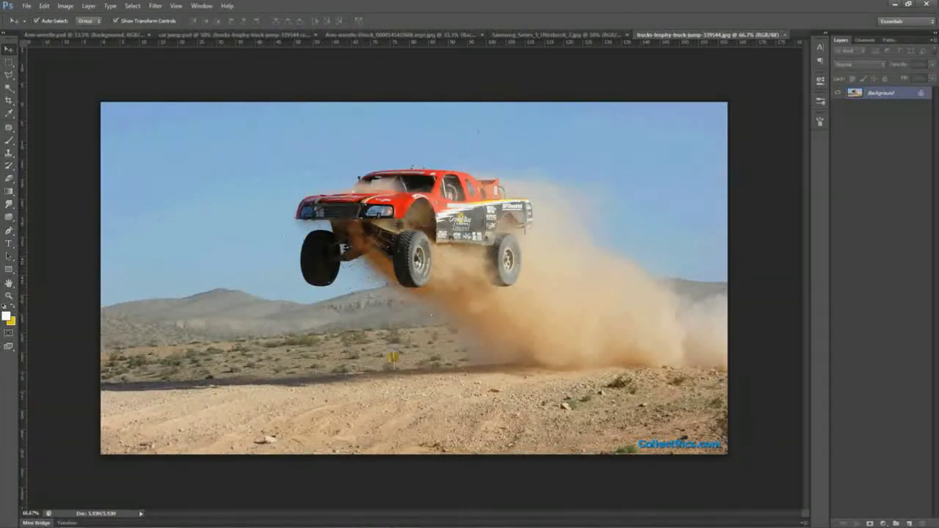
{"action": "left_click_drag", "start_coordinate": [513, 59], "coordinate": [440, 191]}
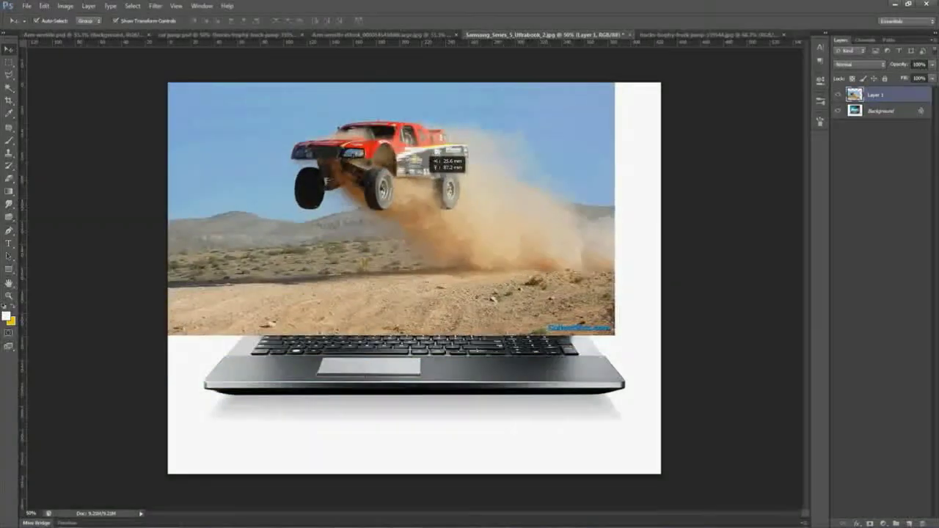
Step: Set the truck layer's opacity to 50% and shift it so the truck overlaps the laptop screen's upper corner
{"action": "left_click", "coordinate": [932, 64]}
{"action": "left_click_drag", "start_coordinate": [932, 76], "coordinate": [907, 76]}
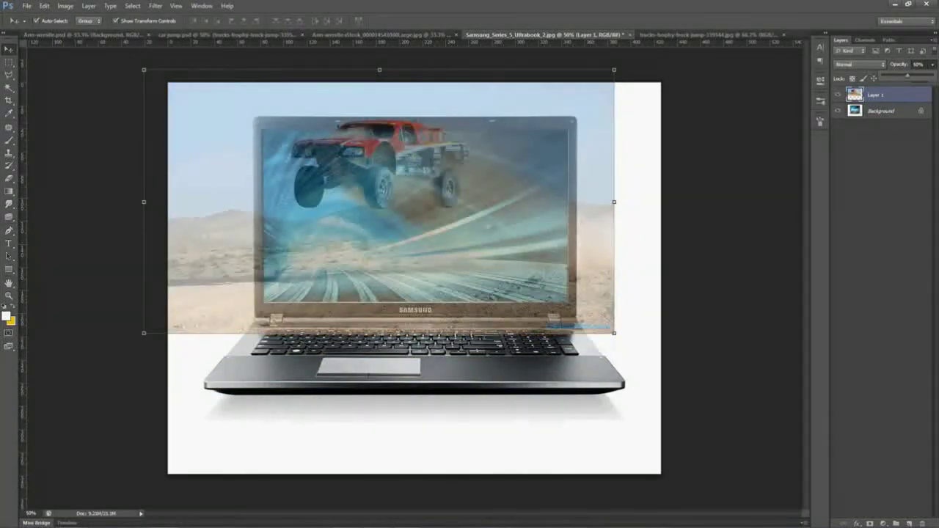
{"action": "left_click_drag", "start_coordinate": [421, 197], "coordinate": [380, 185]}
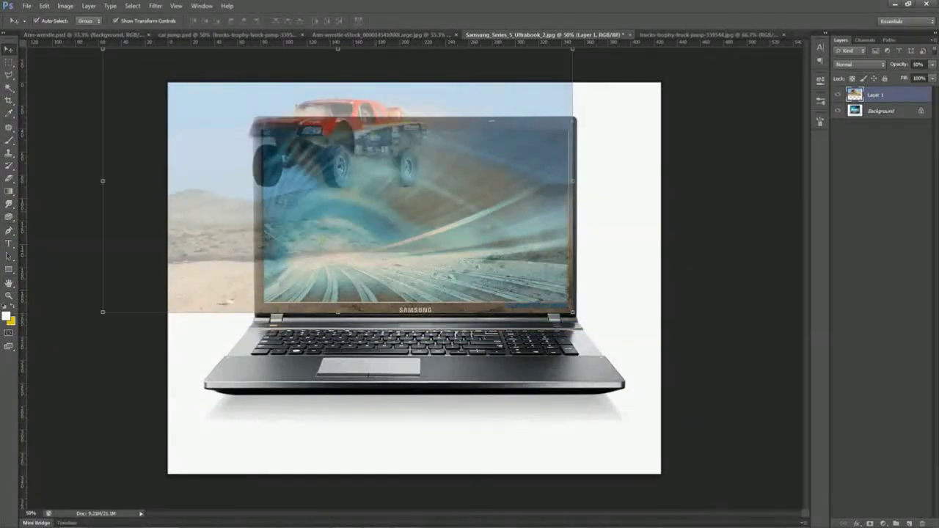
Step: Scale the truck layer to about 107% so that it covers the laptop screen, and apply the transform
{"action": "left_click_drag", "start_coordinate": [572, 311], "coordinate": [616, 335]}
{"action": "left_click_drag", "start_coordinate": [595, 293], "coordinate": [573, 291]}
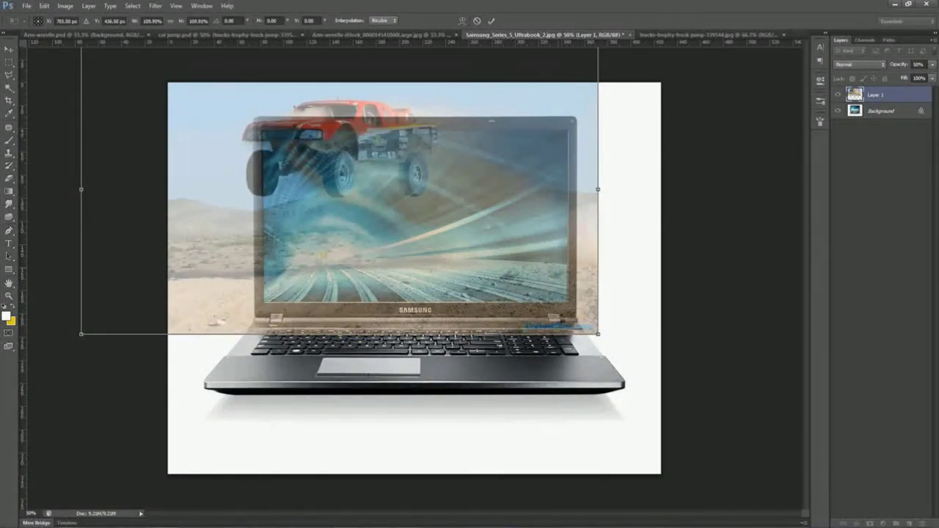
{"action": "left_click_drag", "start_coordinate": [598, 333], "coordinate": [583, 325]}
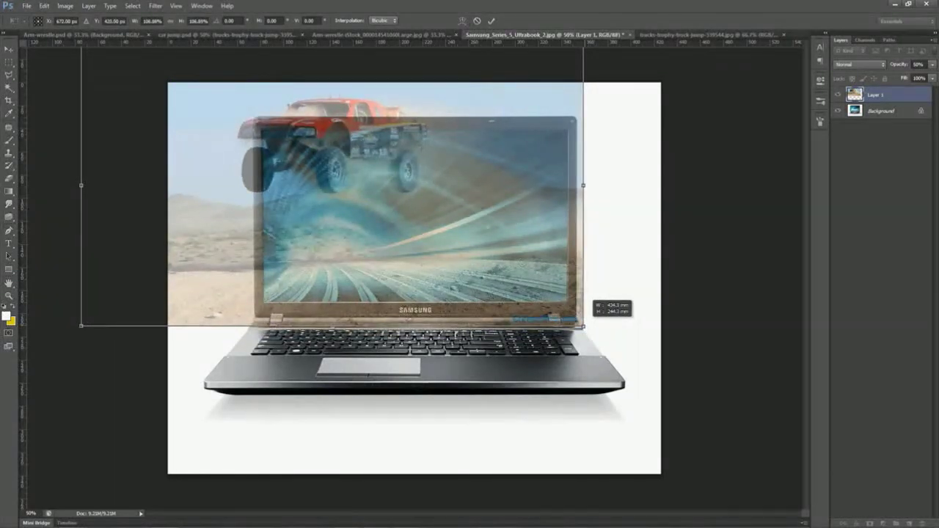
{"action": "left_click", "coordinate": [490, 21]}
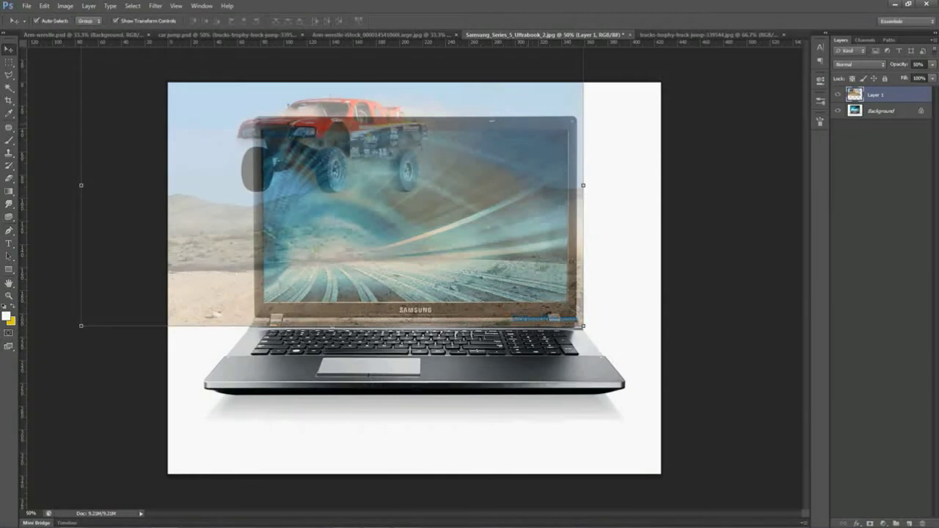
Step: Set the truck layer's opacity back to 100% and duplicate the layer
{"action": "left_click", "coordinate": [932, 64]}
{"action": "left_click_drag", "start_coordinate": [907, 74], "coordinate": [933, 74]}
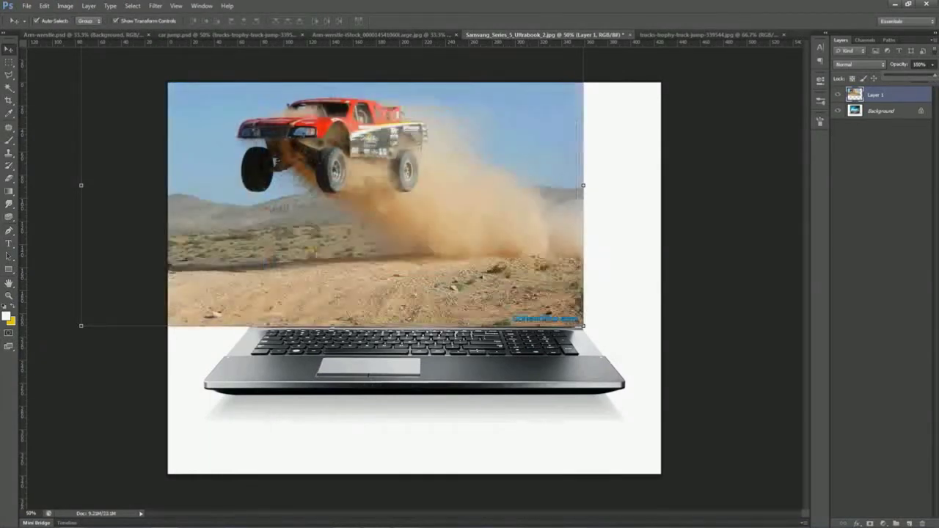
{"action": "right_click", "coordinate": [877, 94]}
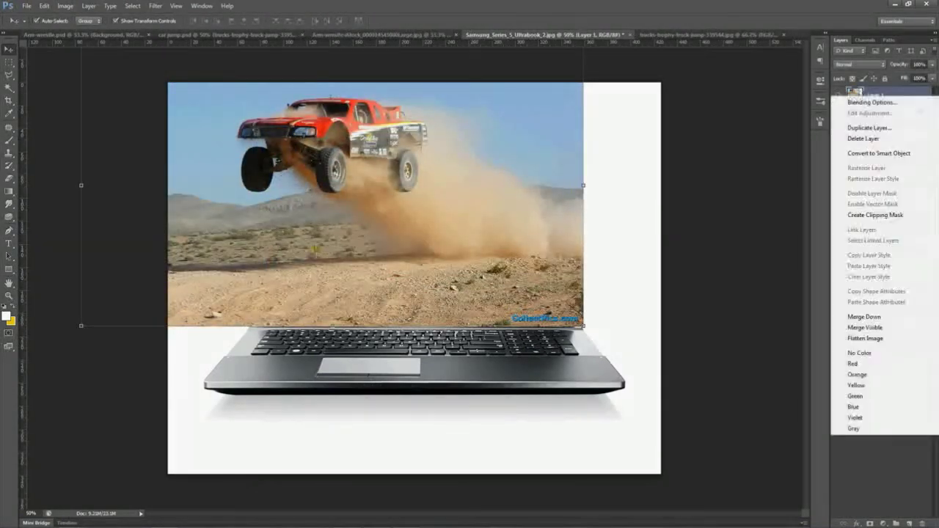
{"action": "left_click", "coordinate": [873, 126]}
{"action": "key", "text": "Return"}
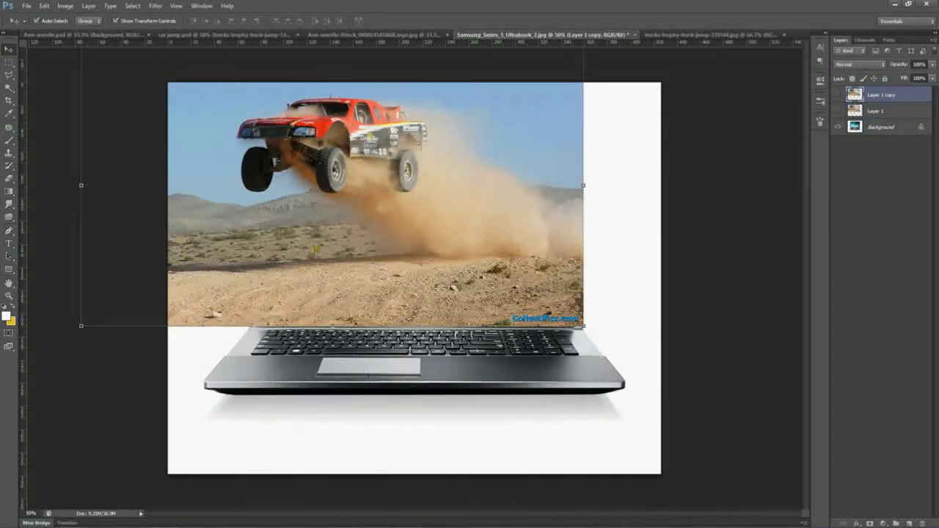
Step: Hide both truck layers and select the laptop's screen area on the Background layer with the Polygonal Lasso
{"action": "left_click", "coordinate": [837, 127], "text": "alt"}
{"action": "left_click", "coordinate": [880, 127]}
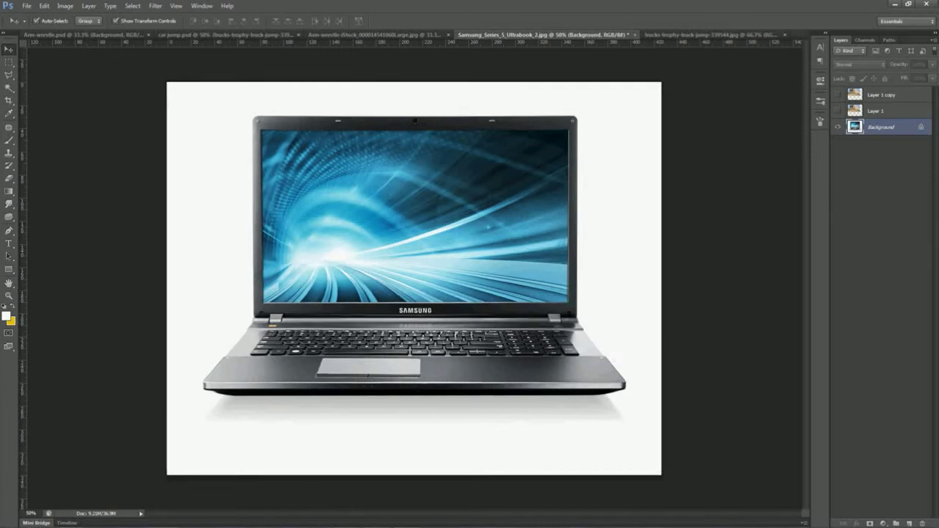
{"action": "key", "text": "ctrl+plus"}
{"action": "key", "text": "l"}
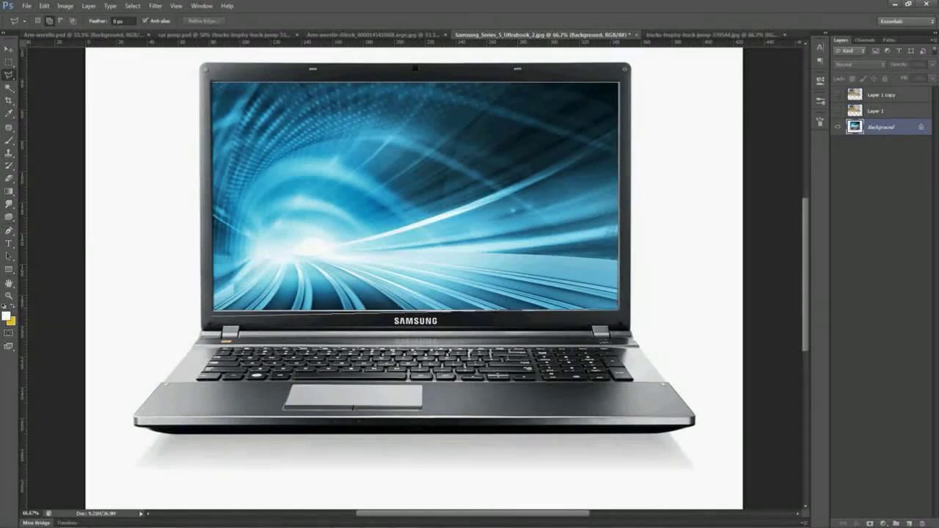
{"action": "left_click", "coordinate": [212, 82]}
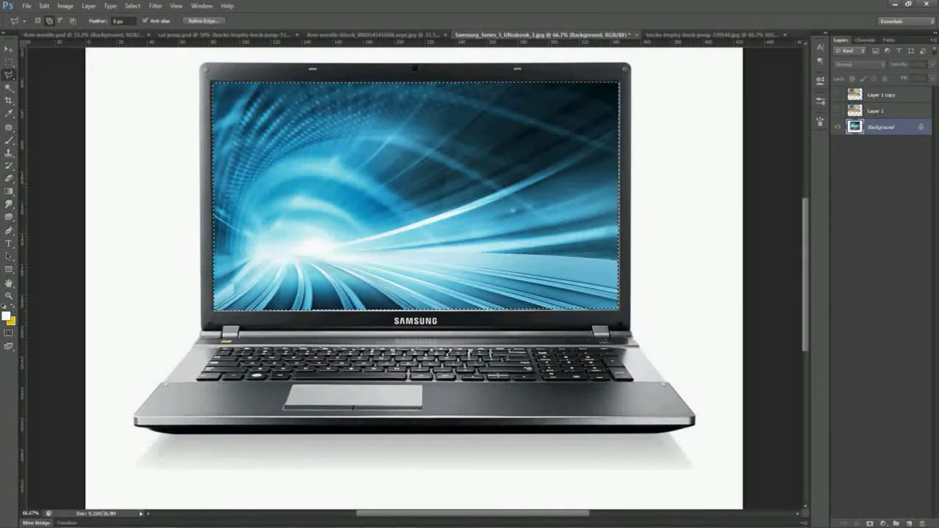
Step: Show Layer 1 and mask it to the selected laptop screen area
{"action": "left_click", "coordinate": [838, 111]}
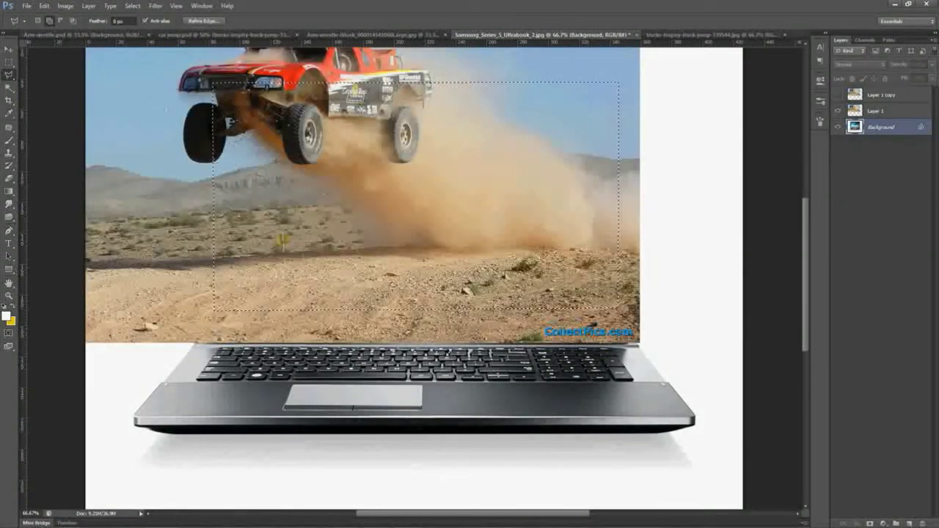
{"action": "left_click", "coordinate": [883, 110]}
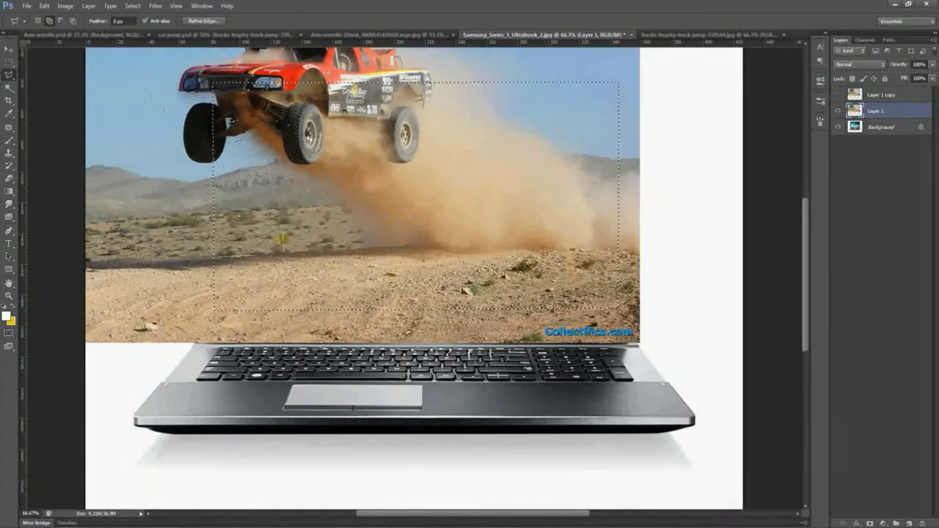
{"action": "left_click", "coordinate": [869, 523]}
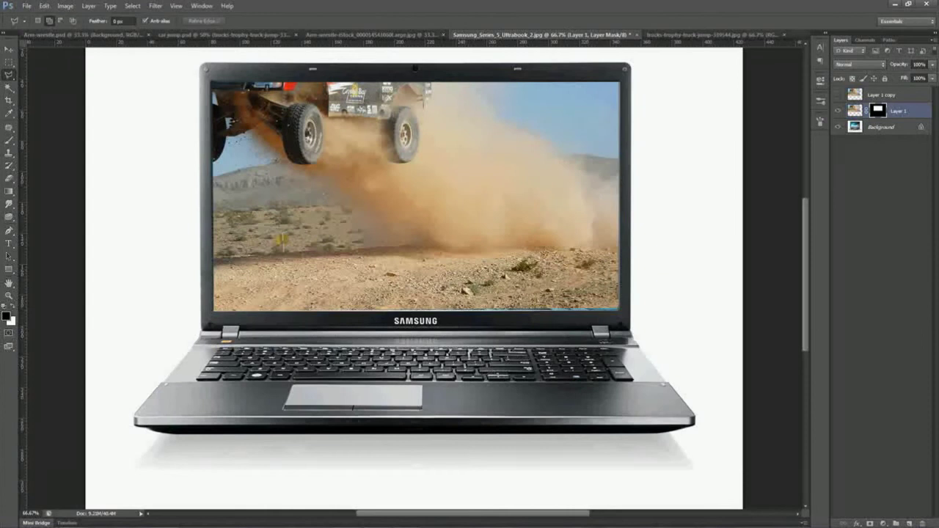
Step: Show Layer 1 copy, select the sky around the truck and dust with the Magic Wand, and invert the selection
{"action": "left_click", "coordinate": [880, 95]}
{"action": "left_click", "coordinate": [838, 95]}
{"action": "left_click_drag", "start_coordinate": [471, 355], "coordinate": [480, 426]}
{"action": "key", "text": "w"}
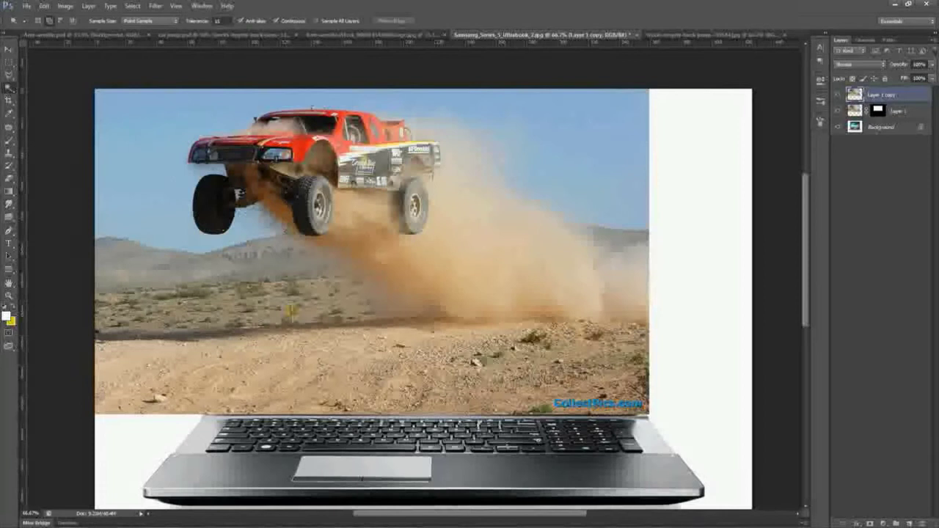
{"action": "left_click", "coordinate": [524, 134]}
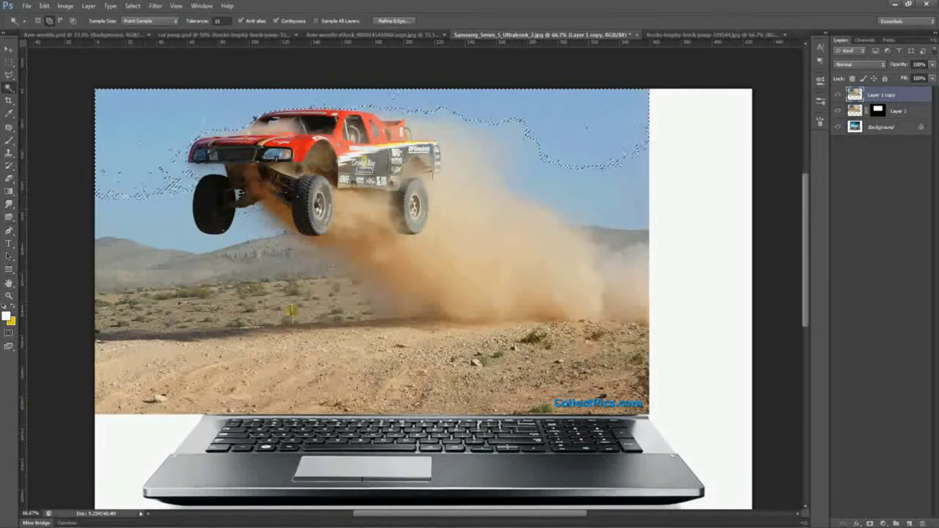
{"action": "left_click", "coordinate": [528, 133]}
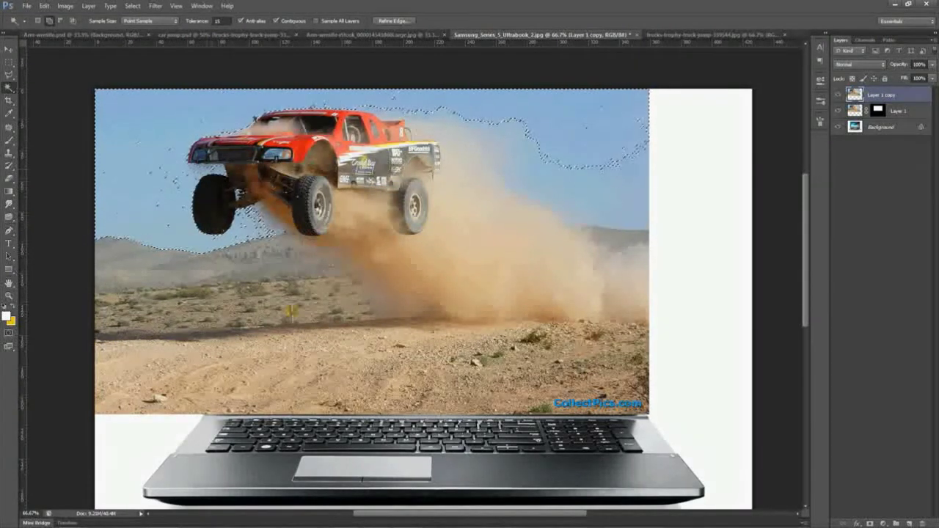
{"action": "left_click", "coordinate": [572, 166]}
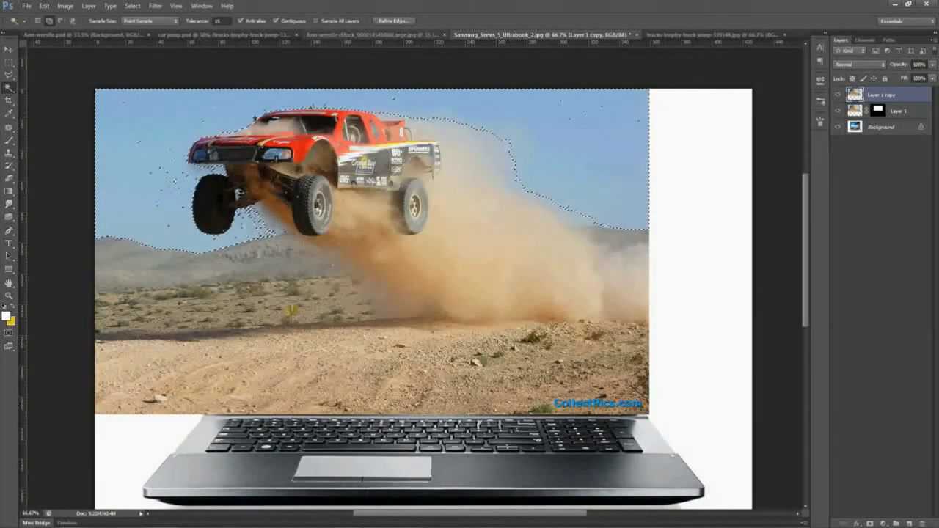
{"action": "left_click", "coordinate": [132, 6]}
{"action": "left_click", "coordinate": [147, 43]}
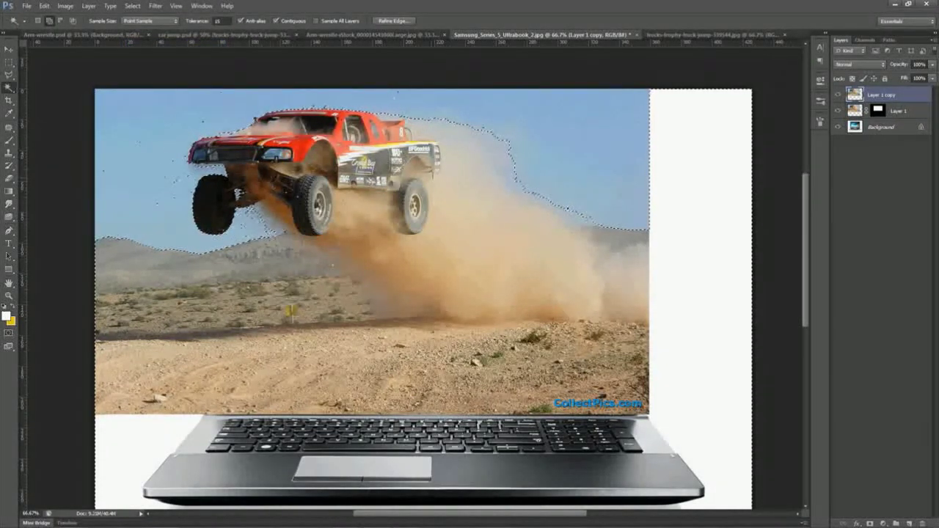
Step: Open Refine Edge for the inverted selection and enable Decontaminate Colors at 50%, with output to a new layer with layer mask
{"action": "left_click", "coordinate": [394, 20]}
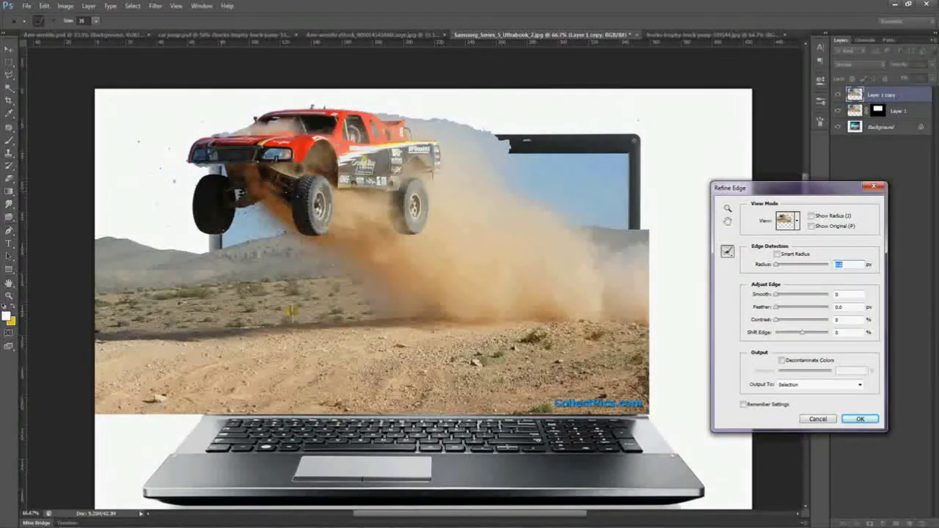
{"action": "key", "text": "ctrl+plus"}
{"action": "scroll", "coordinate": [415, 276], "scroll_direction": "left", "scroll_amount": 3}
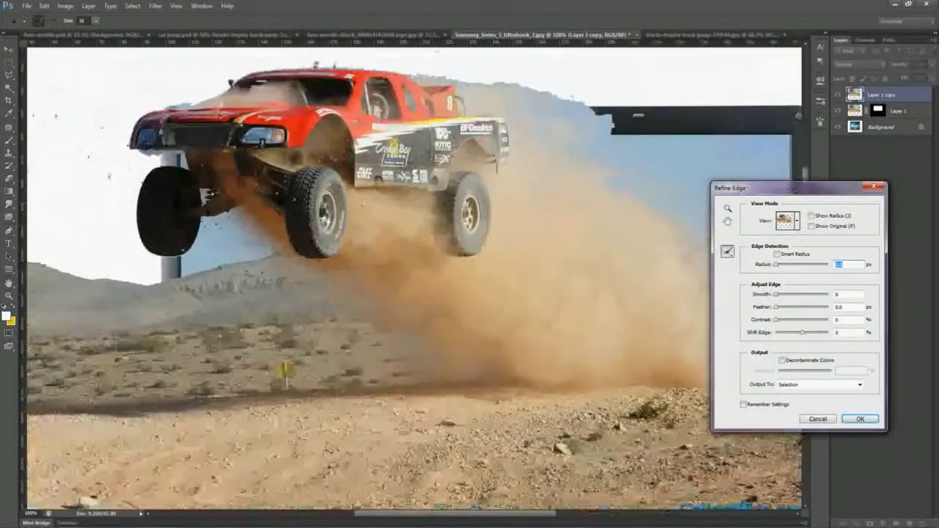
{"action": "scroll", "coordinate": [418, 279], "scroll_direction": "left", "scroll_amount": 1}
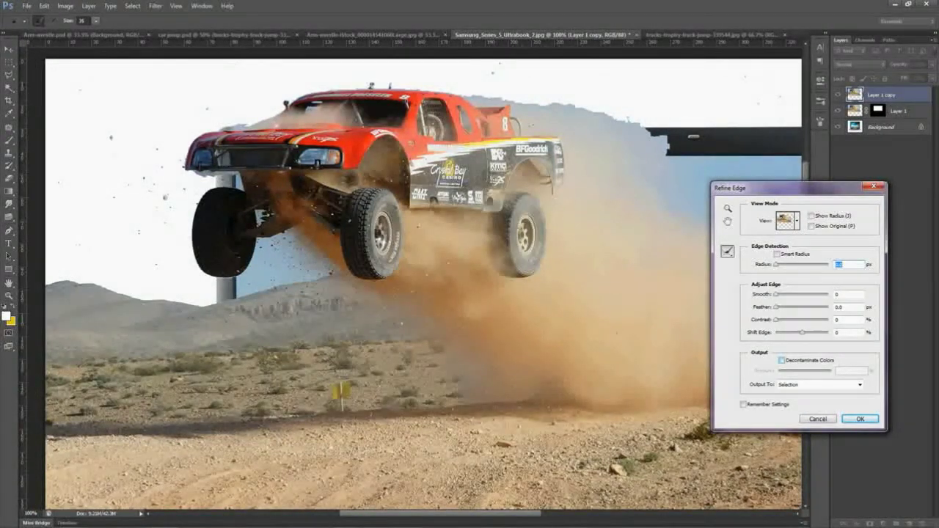
{"action": "left_click", "coordinate": [781, 361]}
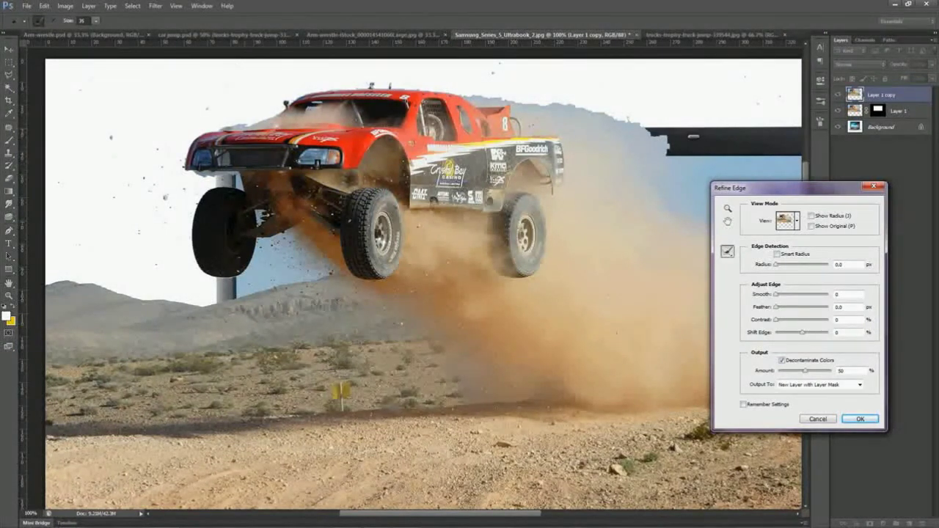
Step: Refine the edges around the truck's wheels, body and dust cloud with a size 70 refine radius brush, and apply the refinement
{"action": "key", "text": "bracketright"}
{"action": "key", "text": "bracketright"}
{"action": "mouse_move", "coordinate": [283, 102]}
{"action": "left_mouse_down"}
{"action": "mouse_move", "coordinate": [220, 121]}
{"action": "mouse_move", "coordinate": [183, 147]}
{"action": "mouse_move", "coordinate": [193, 180]}
{"action": "mouse_move", "coordinate": [220, 189]}
{"action": "mouse_move", "coordinate": [184, 238]}
{"action": "mouse_move", "coordinate": [198, 286]}
{"action": "left_mouse_up"}
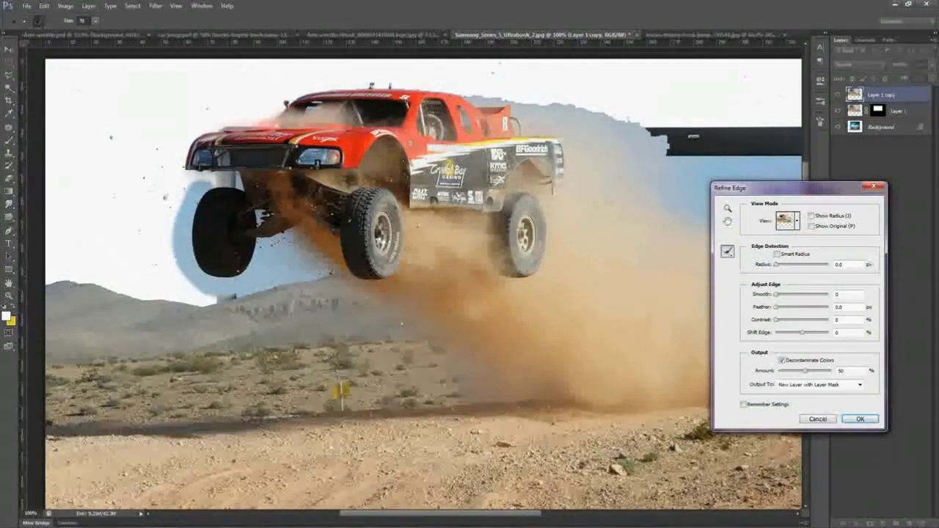
{"action": "mouse_move", "coordinate": [231, 121]}
{"action": "left_mouse_down"}
{"action": "mouse_move", "coordinate": [386, 83]}
{"action": "mouse_move", "coordinate": [503, 83]}
{"action": "mouse_move", "coordinate": [615, 94]}
{"action": "mouse_move", "coordinate": [649, 116]}
{"action": "left_mouse_up"}
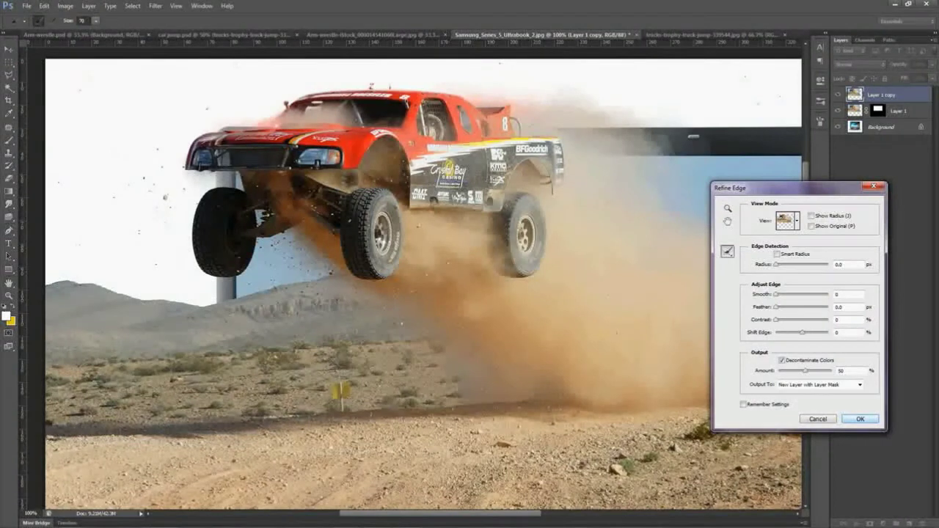
{"action": "key", "text": "Return"}
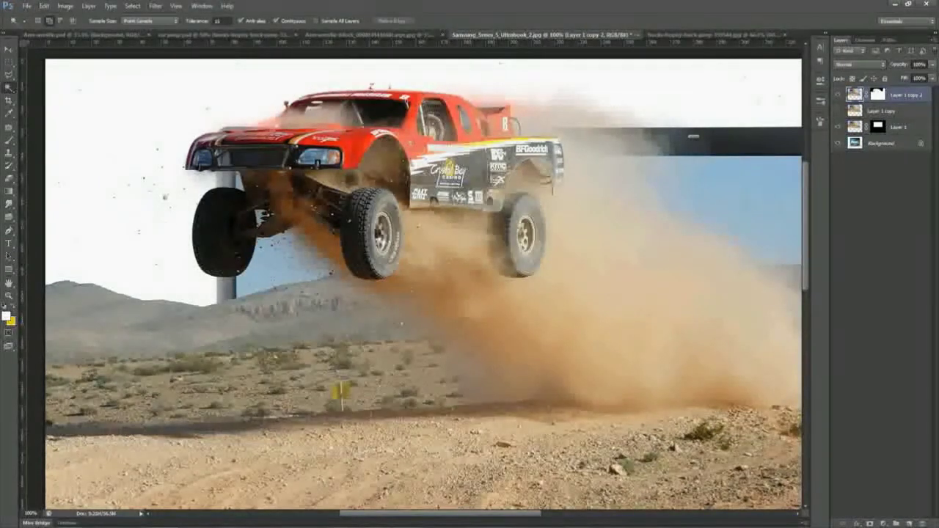
Step: Paint black with a 125 px brush on the top truck layer's mask to hide the landscape and dust outside the laptop screen
{"action": "key", "text": "ctrl+minus"}
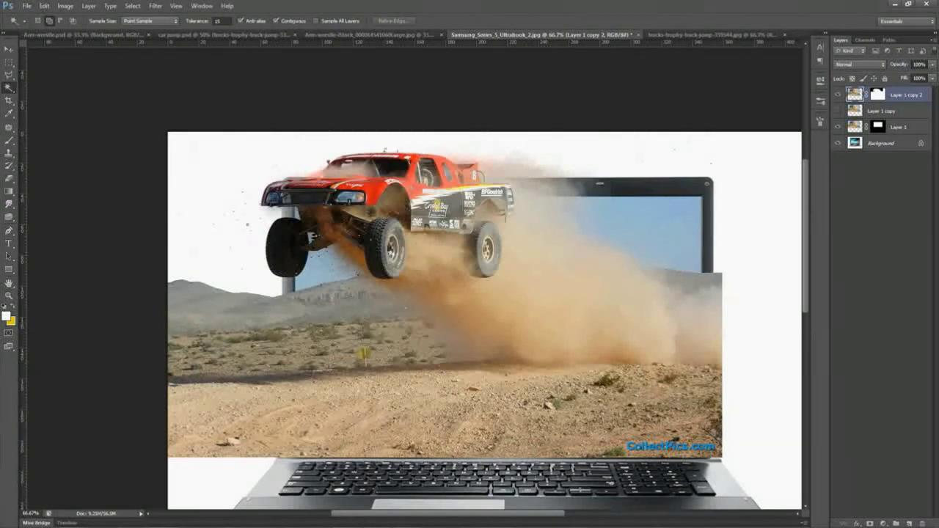
{"action": "left_click", "coordinate": [878, 94]}
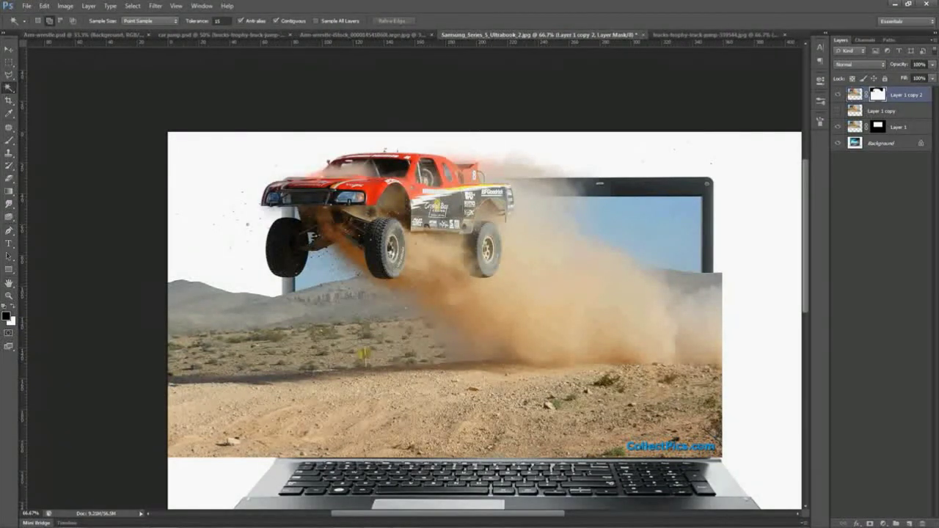
{"action": "key", "text": "b"}
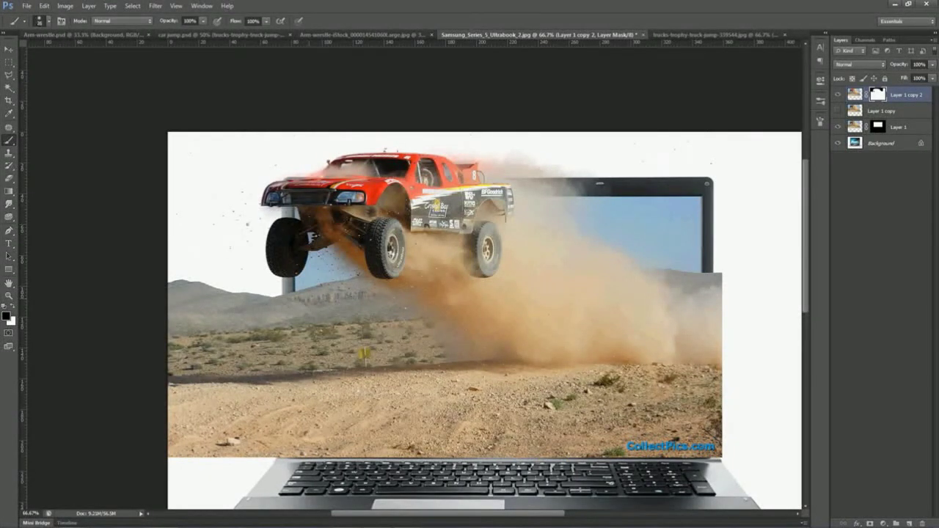
{"action": "key", "text": "bracketright"}
{"action": "key", "text": "bracketright"}
{"action": "key", "text": "bracketright"}
{"action": "key", "text": "bracketright"}
{"action": "key", "text": "bracketright"}
{"action": "key", "text": "bracketright"}
{"action": "mouse_move", "coordinate": [291, 308]}
{"action": "left_mouse_down"}
{"action": "mouse_move", "coordinate": [195, 301]}
{"action": "mouse_move", "coordinate": [272, 328]}
{"action": "mouse_move", "coordinate": [271, 338]}
{"action": "mouse_move", "coordinate": [183, 345]}
{"action": "mouse_move", "coordinate": [286, 352]}
{"action": "mouse_move", "coordinate": [235, 363]}
{"action": "left_mouse_up"}
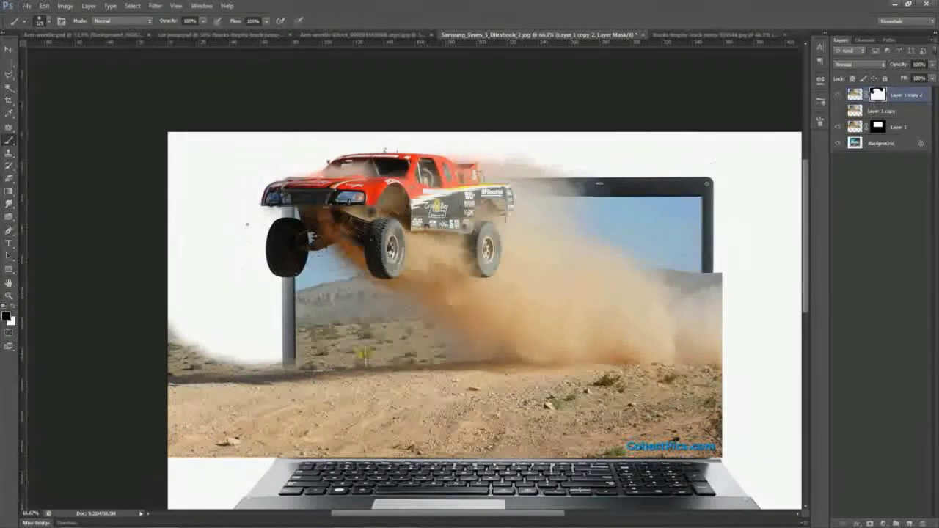
{"action": "mouse_move", "coordinate": [712, 275]}
{"action": "left_mouse_down"}
{"action": "mouse_move", "coordinate": [708, 396]}
{"action": "mouse_move", "coordinate": [704, 341]}
{"action": "mouse_move", "coordinate": [693, 431]}
{"action": "mouse_move", "coordinate": [715, 447]}
{"action": "mouse_move", "coordinate": [249, 433]}
{"action": "mouse_move", "coordinate": [180, 440]}
{"action": "mouse_move", "coordinate": [283, 389]}
{"action": "mouse_move", "coordinate": [289, 374]}
{"action": "mouse_move", "coordinate": [217, 381]}
{"action": "mouse_move", "coordinate": [180, 363]}
{"action": "mouse_move", "coordinate": [245, 365]}
{"action": "left_mouse_up"}
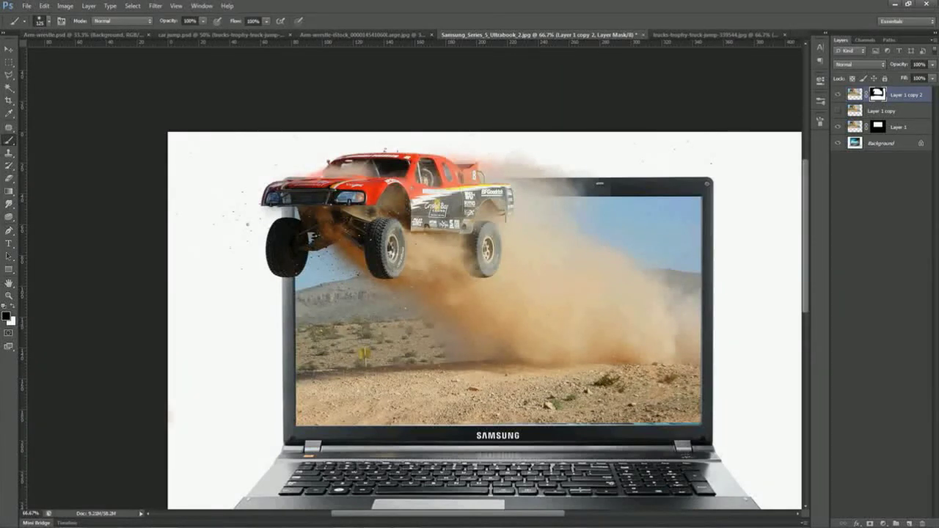
{"action": "key", "text": "ctrl+minus"}
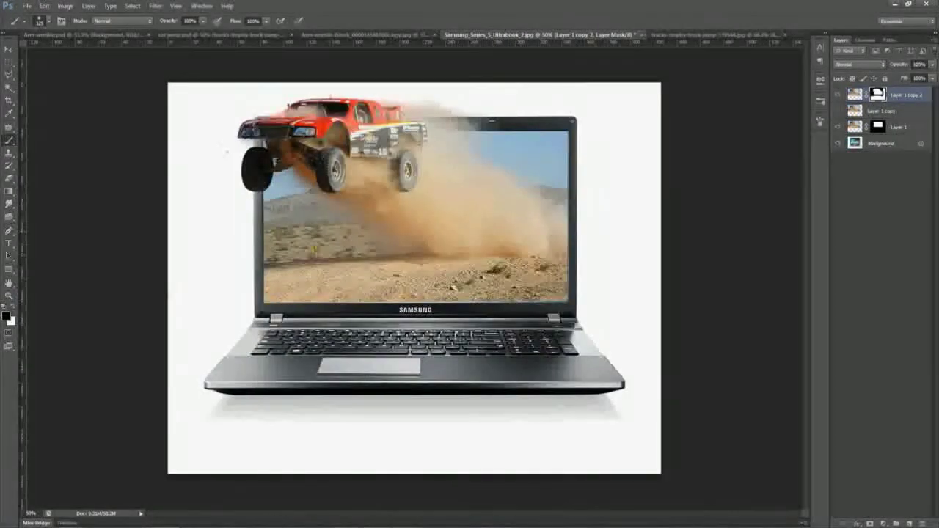